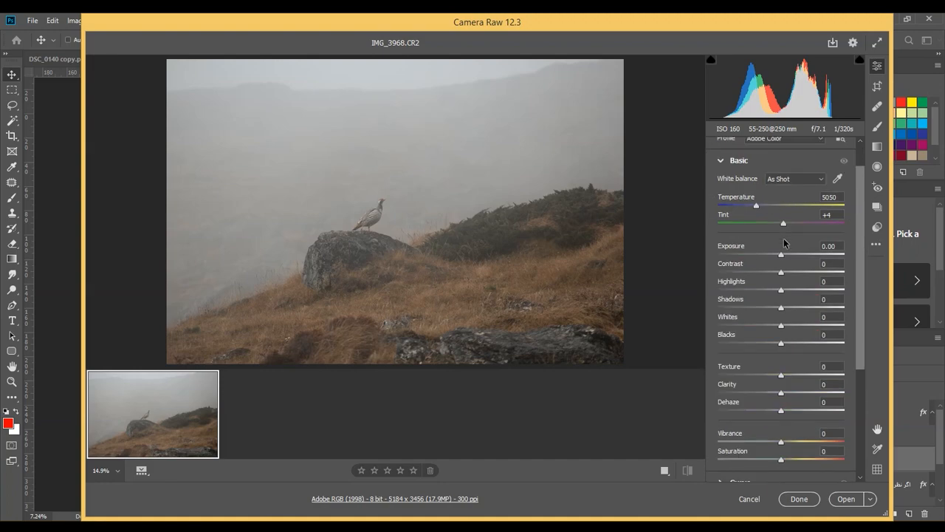
Set Exposure to +0.15, Contrast to +90, Highlights to +56, Shadows to +5 and Whites to +38 for the photo
{"action": "left_click_drag", "start_coordinate": [781, 256], "coordinate": [835, 272]}
{"action": "left_click", "coordinate": [782, 271]}
{"action": "left_click_drag", "start_coordinate": [781, 289], "coordinate": [805, 326]}
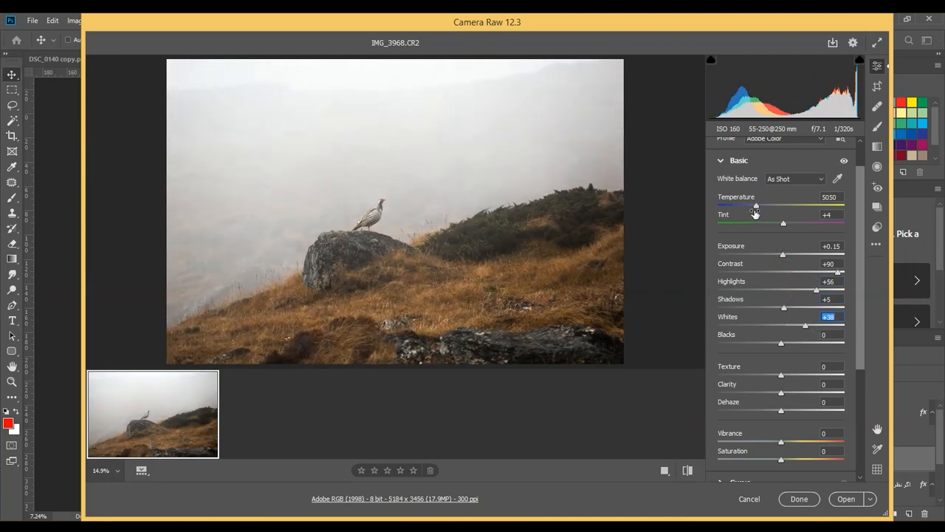
Set Temperature to 4700, Tint to -7, Texture to +20, Clarity to -8 and Vibrance to +64
{"action": "left_click_drag", "start_coordinate": [756, 206], "coordinate": [776, 223]}
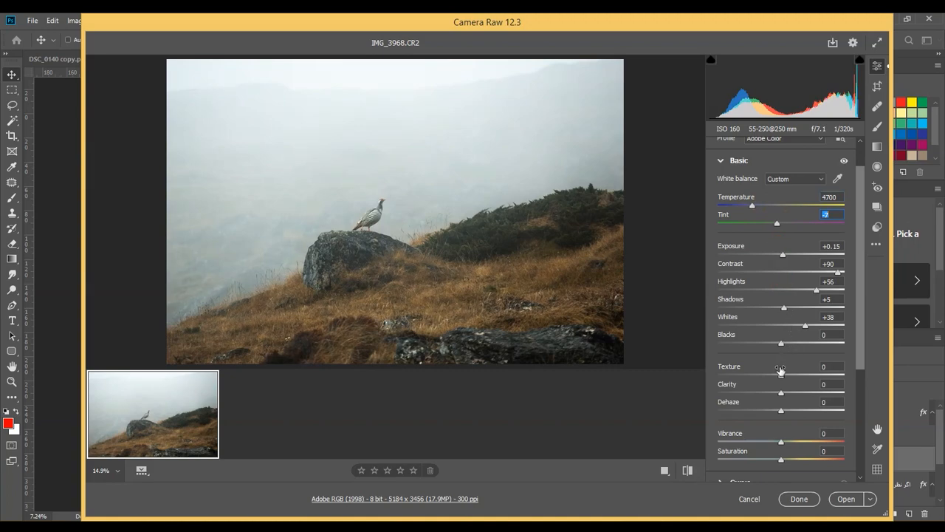
{"action": "left_click_drag", "start_coordinate": [781, 370], "coordinate": [776, 394]}
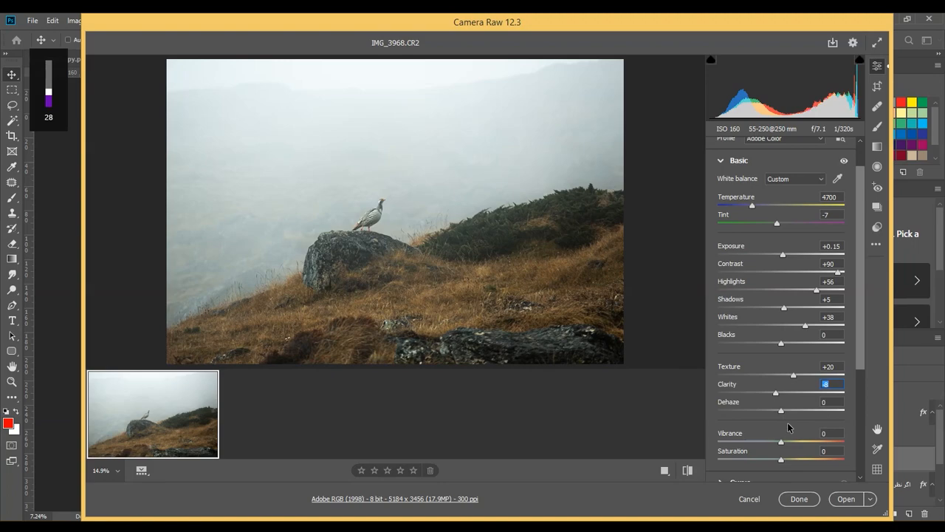
{"action": "left_click_drag", "start_coordinate": [785, 442], "coordinate": [825, 443]}
Set the parametric curve to Highlights +20, Lights +5, Darks +1 and Shadows +8
{"action": "scroll", "coordinate": [820, 395], "scroll_direction": "down", "scroll_amount": 3}
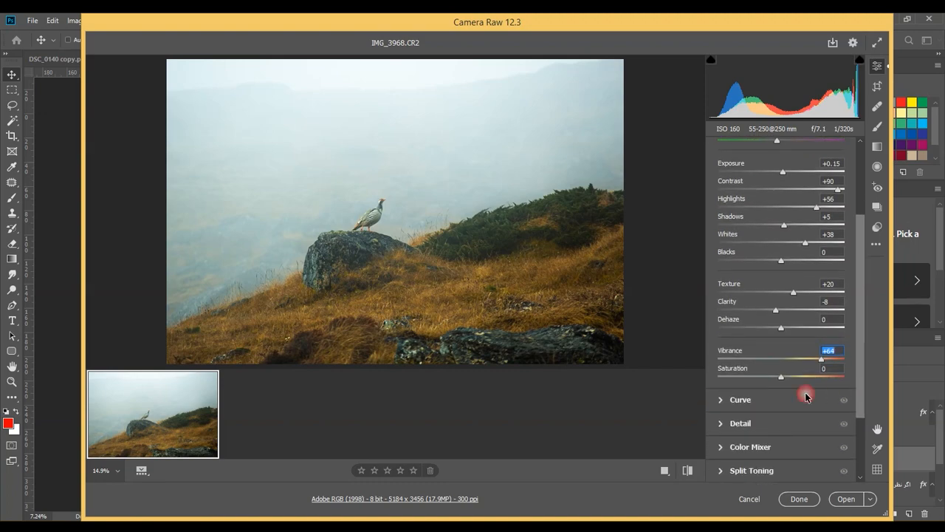
{"action": "left_click", "coordinate": [772, 397]}
{"action": "left_click", "coordinate": [746, 241]}
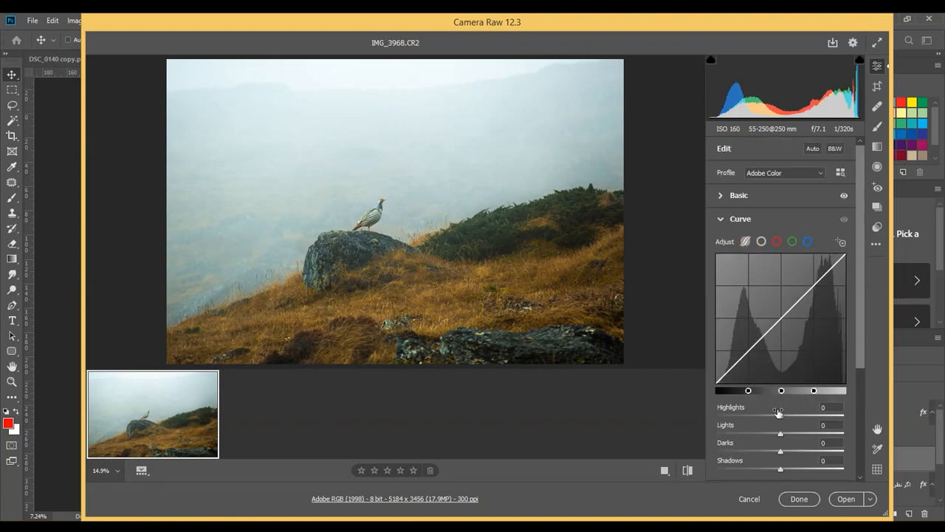
{"action": "left_click_drag", "start_coordinate": [781, 416], "coordinate": [781, 448]}
{"action": "mouse_move", "coordinate": [781, 468]}
{"action": "left_mouse_down"}
{"action": "mouse_move", "coordinate": [770, 464]}
{"action": "mouse_move", "coordinate": [786, 466]}
{"action": "left_mouse_up"}
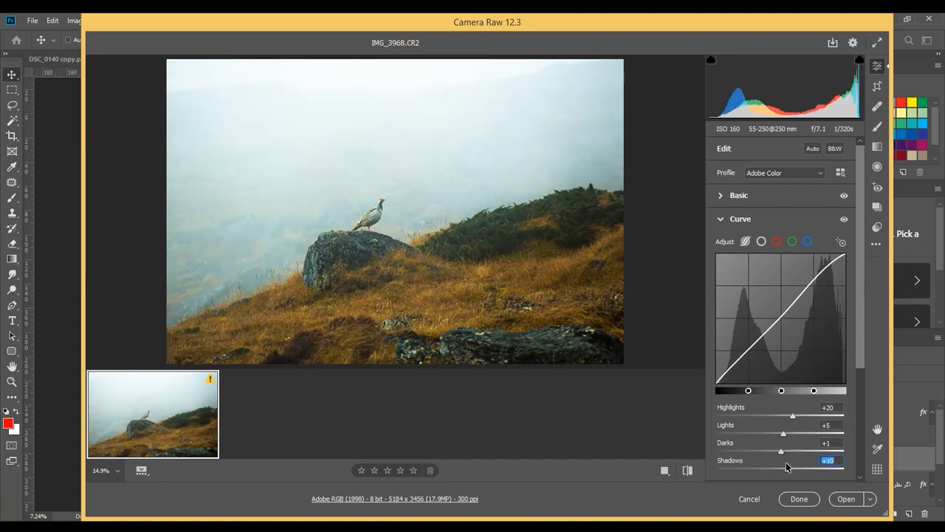
Add three points to the main point curve, lowering the shadows and midtones slightly and raising the highlight point to output 193
{"action": "left_click", "coordinate": [761, 241]}
{"action": "left_click", "coordinate": [813, 286]}
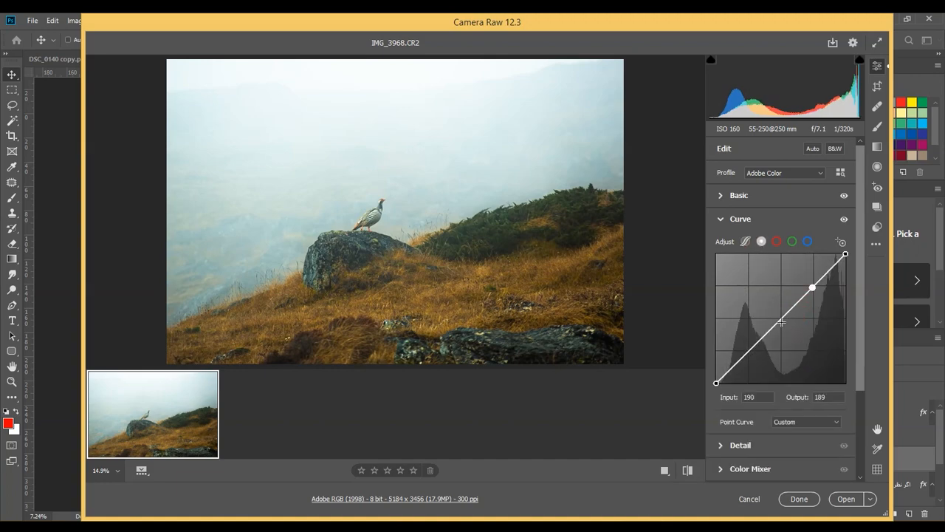
{"action": "left_click", "coordinate": [780, 318]}
{"action": "mouse_move", "coordinate": [749, 354]}
{"action": "left_mouse_down"}
{"action": "mouse_move", "coordinate": [748, 344]}
{"action": "mouse_move", "coordinate": [748, 354]}
{"action": "left_mouse_up"}
{"action": "left_click_drag", "start_coordinate": [780, 319], "coordinate": [780, 323]}
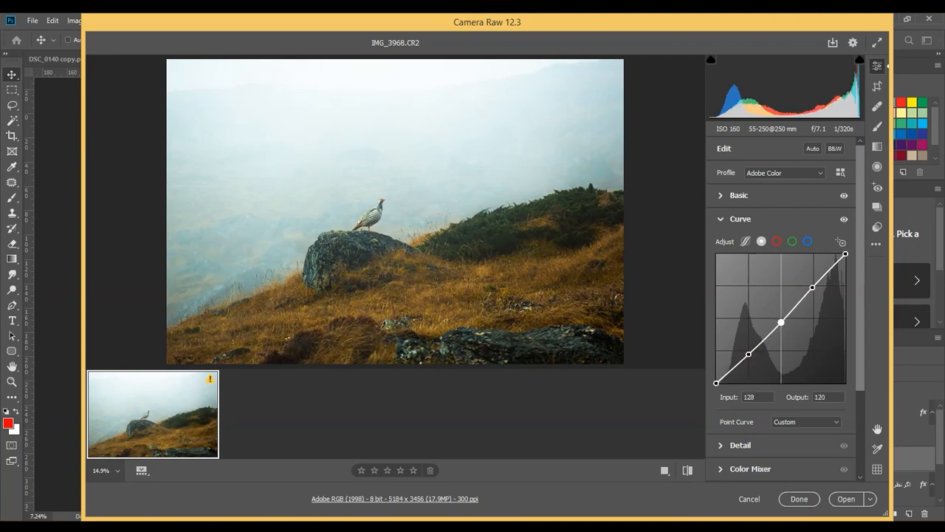
{"action": "left_click_drag", "start_coordinate": [812, 287], "coordinate": [811, 284]}
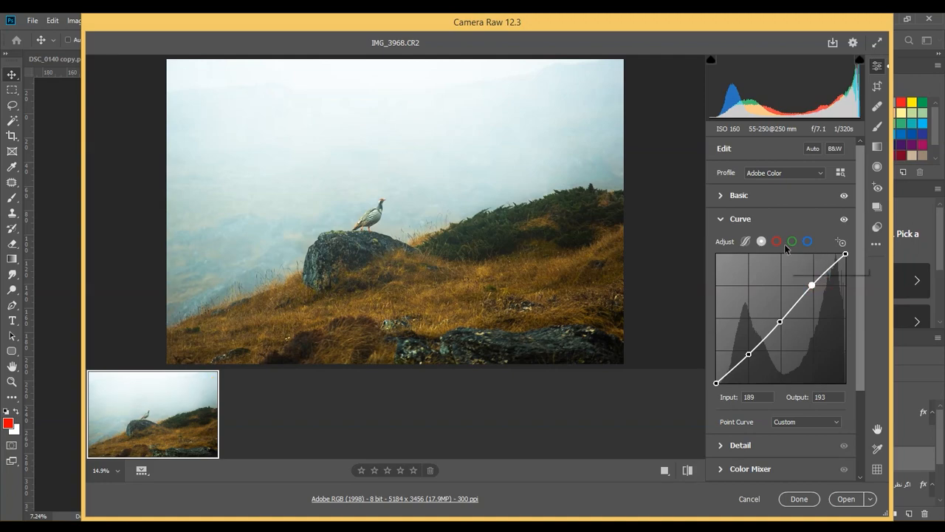
Add three points to the red channel curve, lifting the shadows slightly and lowering the midtones and highlights slightly
{"action": "left_click", "coordinate": [776, 241]}
{"action": "left_click", "coordinate": [813, 284]}
{"action": "left_click", "coordinate": [780, 321]}
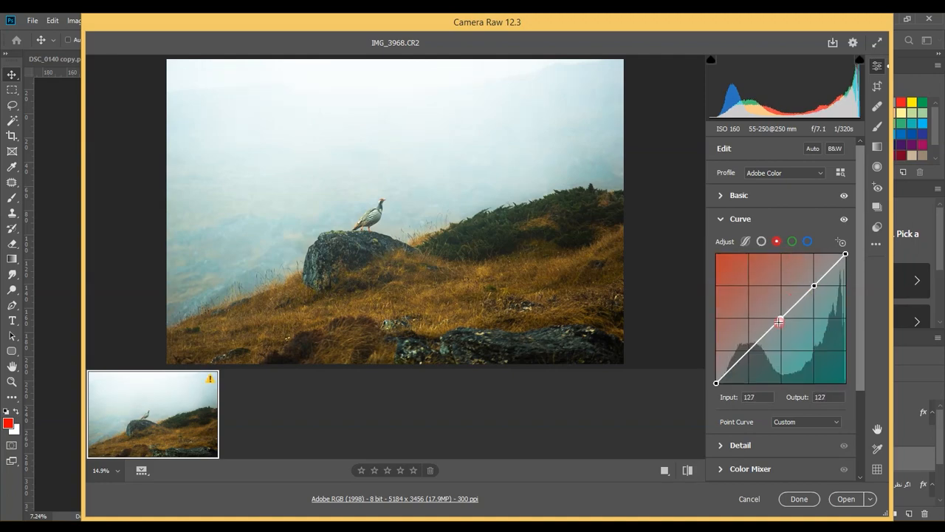
{"action": "left_click", "coordinate": [748, 348]}
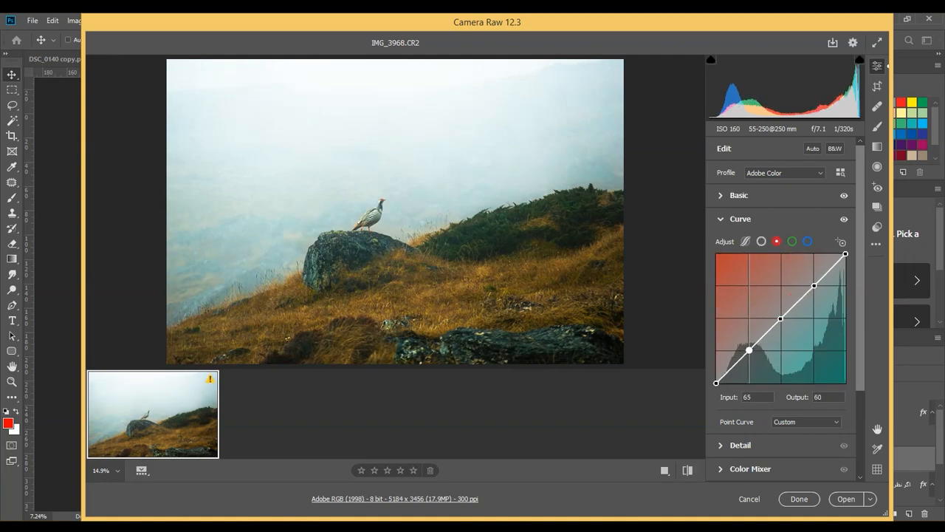
{"action": "left_click_drag", "start_coordinate": [749, 349], "coordinate": [749, 348]}
{"action": "double_click", "coordinate": [751, 351]}
{"action": "left_click", "coordinate": [750, 350]}
{"action": "left_click_drag", "start_coordinate": [781, 319], "coordinate": [782, 320]}
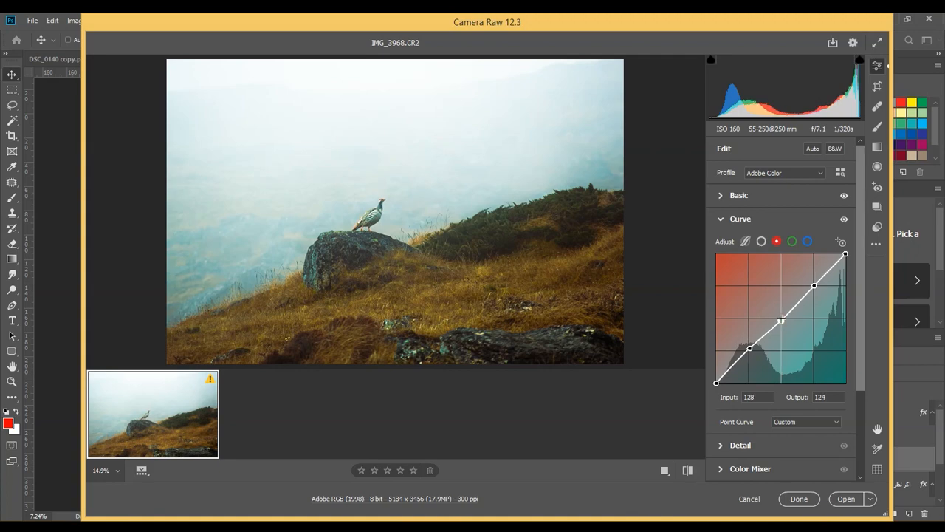
{"action": "left_click_drag", "start_coordinate": [814, 285], "coordinate": [813, 288]}
Add three points to the green channel curve, lifting shadows and midtones slightly and placing the highlight point at input 192, output 192
{"action": "left_click", "coordinate": [792, 241]}
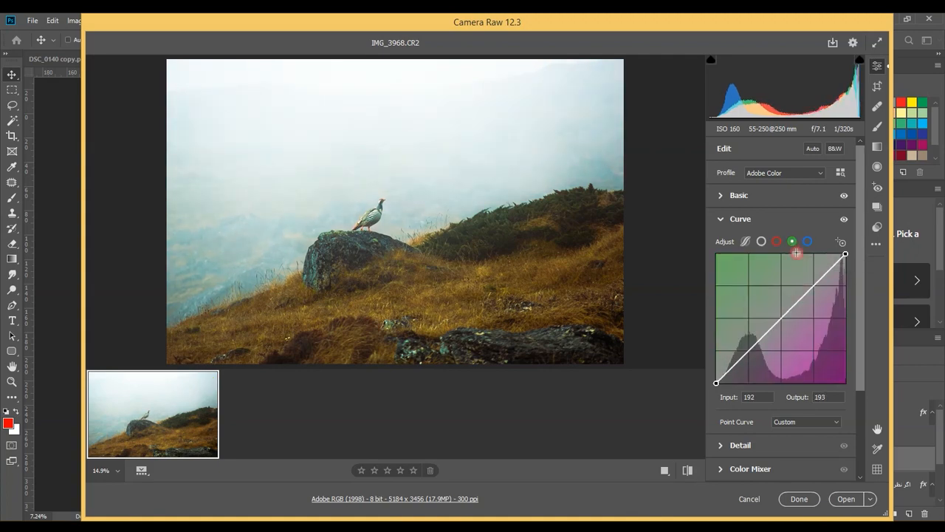
{"action": "left_click", "coordinate": [814, 287]}
{"action": "left_click", "coordinate": [781, 322]}
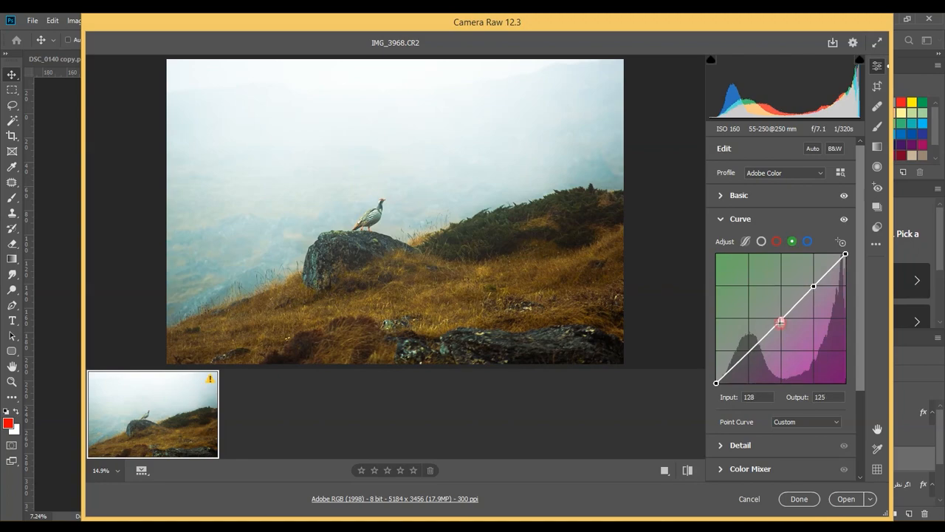
{"action": "left_click_drag", "start_coordinate": [749, 350], "coordinate": [782, 317]}
{"action": "key", "text": "ctrl+z"}
{"action": "left_click_drag", "start_coordinate": [813, 286], "coordinate": [813, 282]}
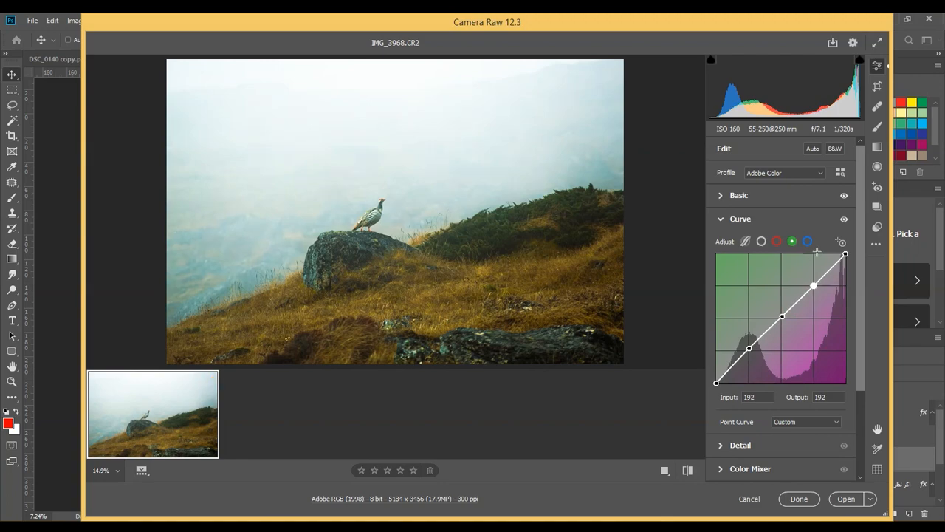
Shape the blue channel curve with a shadow point at 64/68, slightly raised midtones and a highlight point at 191/175, and compare the curve's effect
{"action": "left_click", "coordinate": [807, 241]}
{"action": "left_click", "coordinate": [814, 285]}
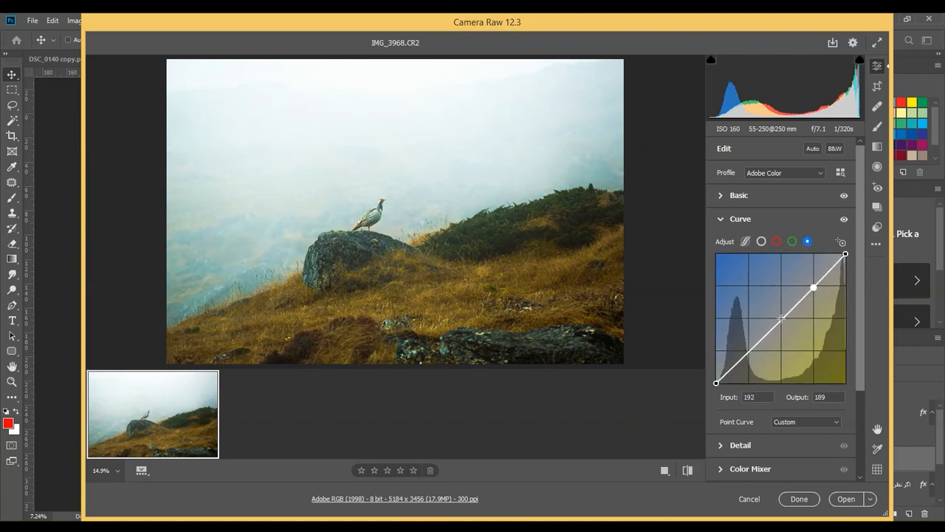
{"action": "left_click", "coordinate": [780, 319]}
{"action": "left_click_drag", "start_coordinate": [748, 352], "coordinate": [750, 344]}
{"action": "key", "text": "Delete"}
{"action": "left_click", "coordinate": [750, 348]}
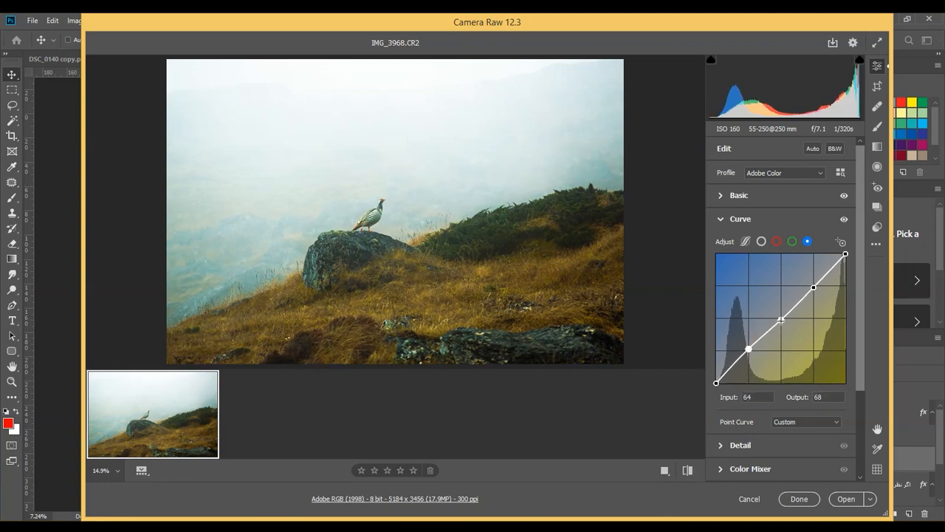
{"action": "left_click_drag", "start_coordinate": [781, 319], "coordinate": [783, 317]}
{"action": "left_click_drag", "start_coordinate": [814, 287], "coordinate": [812, 294]}
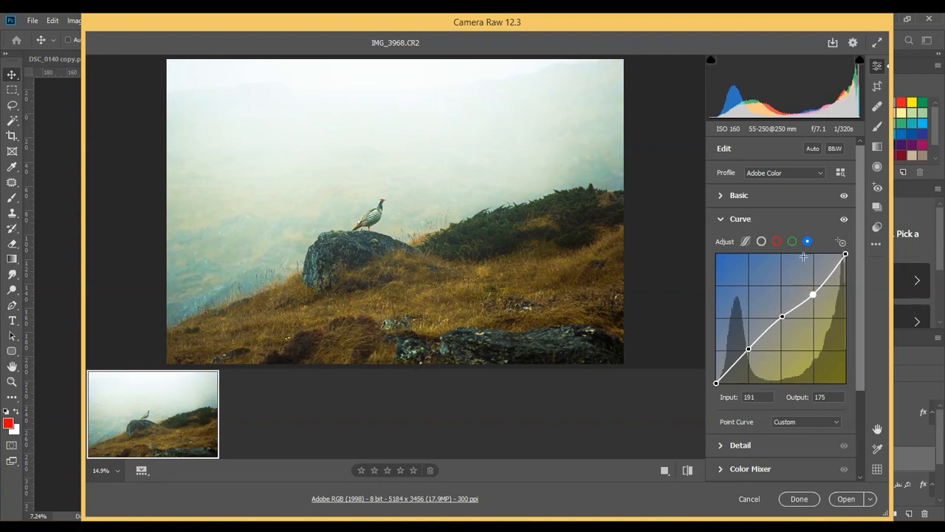
{"action": "left_click", "coordinate": [846, 222]}
{"action": "left_click", "coordinate": [787, 219]}
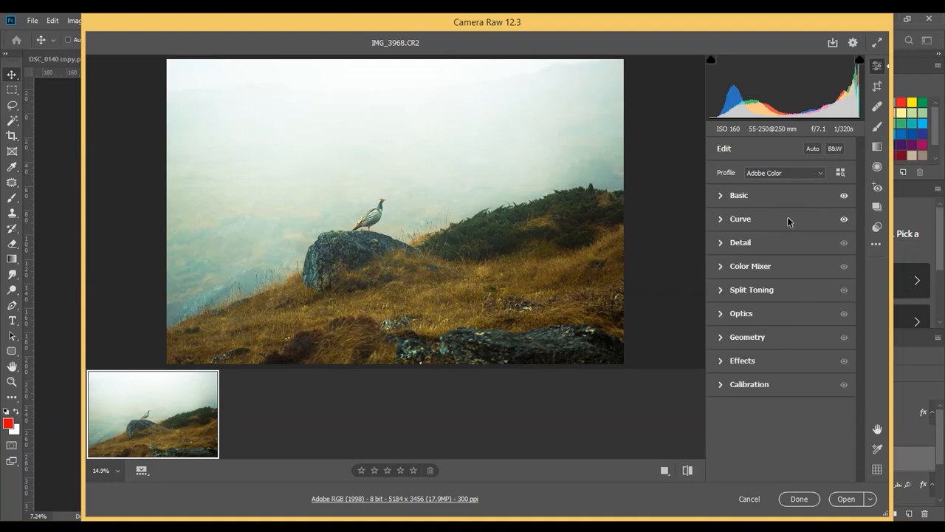
Set Sharpening to 73 and check the bird at a closer zoom
{"action": "left_click", "coordinate": [753, 241]}
{"action": "left_click_drag", "start_coordinate": [753, 273], "coordinate": [780, 273]}
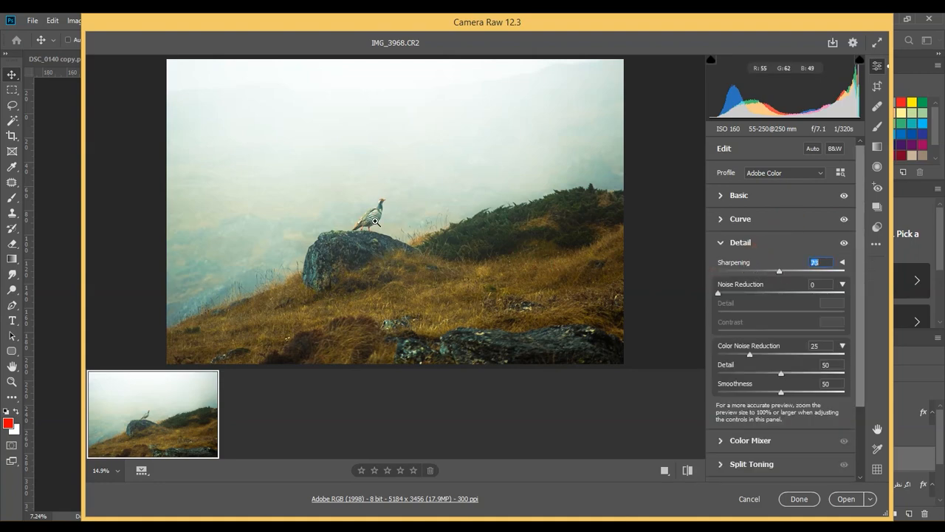
{"action": "left_click", "coordinate": [371, 219]}
{"action": "left_click", "coordinate": [399, 196]}
{"action": "left_click", "coordinate": [740, 246]}
Set the HSL hues to Reds -26, Oranges -12, Yellows -1, Greens +16, Aquas -3 and Blues -100, and adjust Purples
{"action": "left_click", "coordinate": [739, 267]}
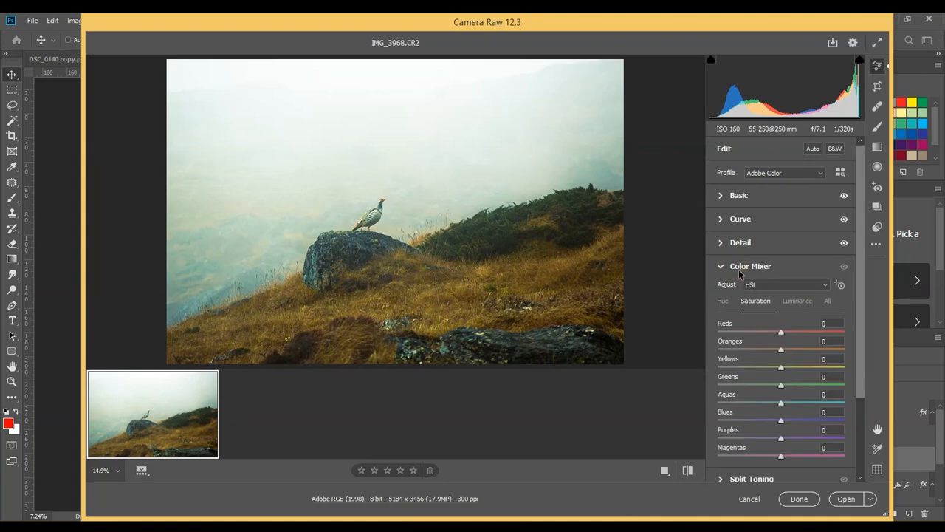
{"action": "left_click", "coordinate": [733, 308]}
{"action": "left_click_drag", "start_coordinate": [781, 332], "coordinate": [780, 378]}
{"action": "left_click_drag", "start_coordinate": [781, 385], "coordinate": [808, 397]}
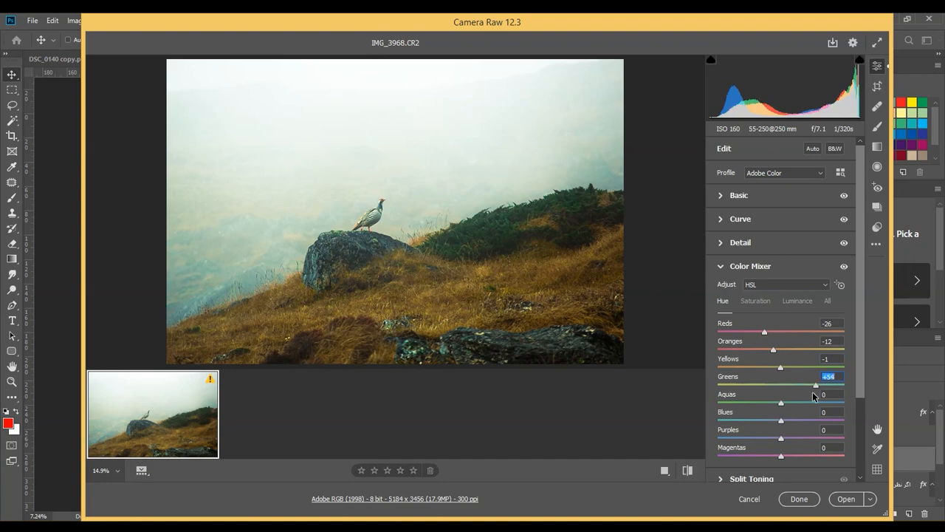
{"action": "left_click", "coordinate": [846, 267]}
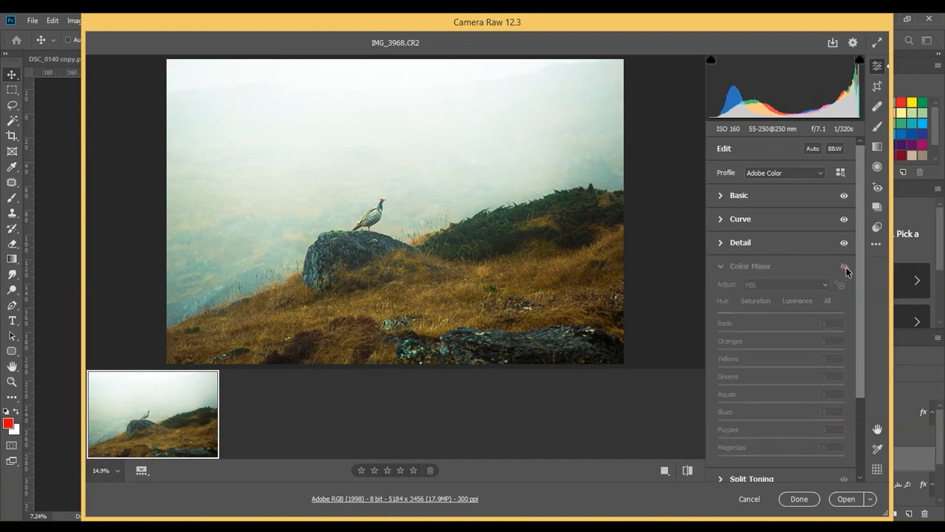
{"action": "left_click", "coordinate": [846, 267]}
{"action": "left_click_drag", "start_coordinate": [782, 403], "coordinate": [713, 430]}
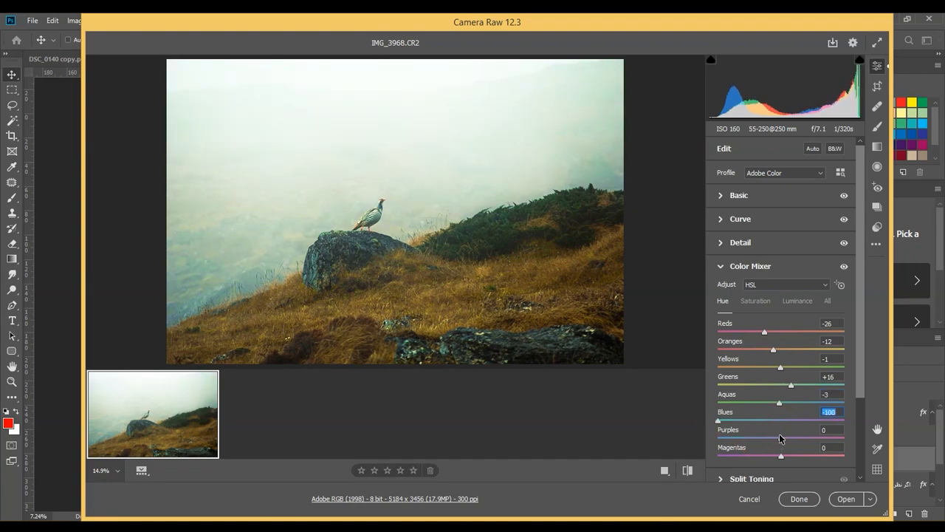
{"action": "mouse_move", "coordinate": [781, 439]}
{"action": "left_mouse_down"}
{"action": "mouse_move", "coordinate": [792, 441]}
{"action": "mouse_move", "coordinate": [778, 443]}
{"action": "left_mouse_up"}
Set the HSL saturation to Reds +33, Oranges +7, Yellows +7, Greens +21 and Aquas +19, and compare the Color Mixer effect on the bird
{"action": "left_click", "coordinate": [756, 304]}
{"action": "left_click_drag", "start_coordinate": [781, 349], "coordinate": [794, 400]}
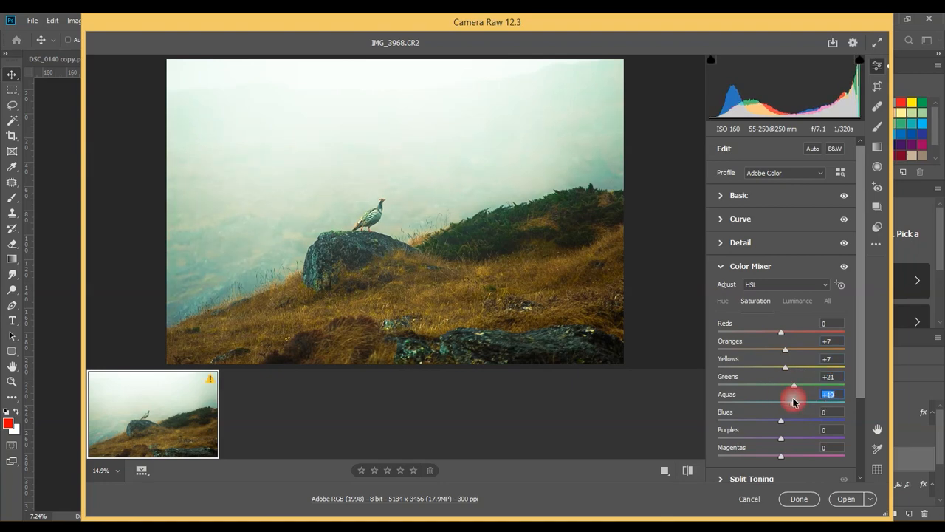
{"action": "left_click_drag", "start_coordinate": [781, 332], "coordinate": [803, 339]}
{"action": "left_click", "coordinate": [376, 212]}
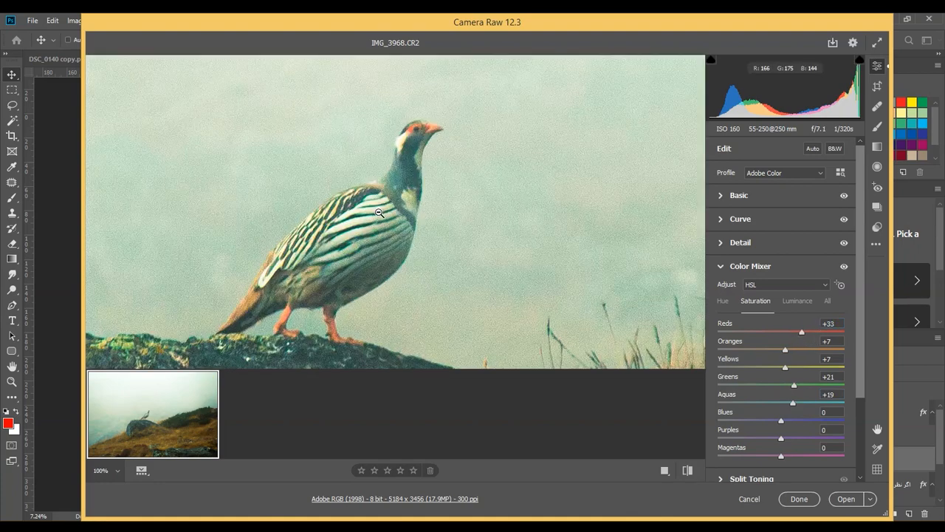
{"action": "left_click", "coordinate": [844, 267]}
{"action": "left_click", "coordinate": [845, 267]}
{"action": "left_click", "coordinate": [845, 267]}
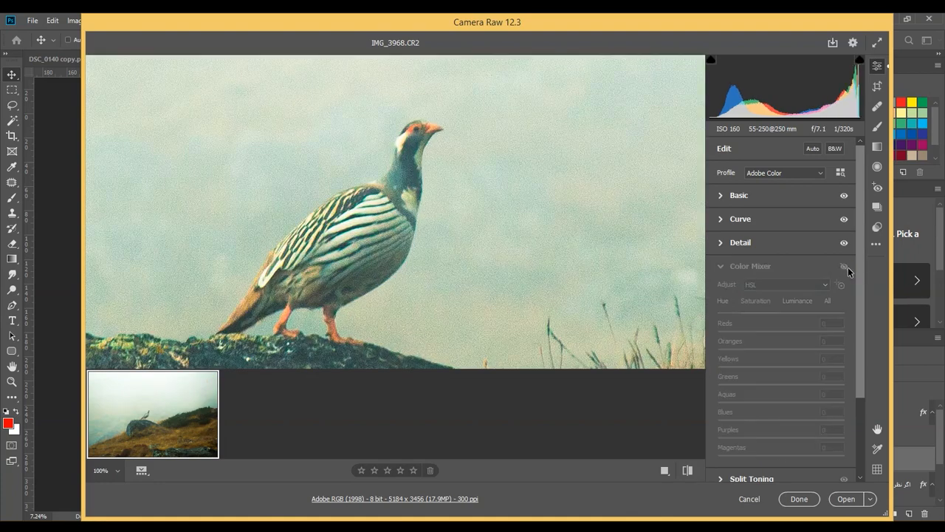
{"action": "left_click", "coordinate": [845, 266]}
{"action": "left_click", "coordinate": [454, 212]}
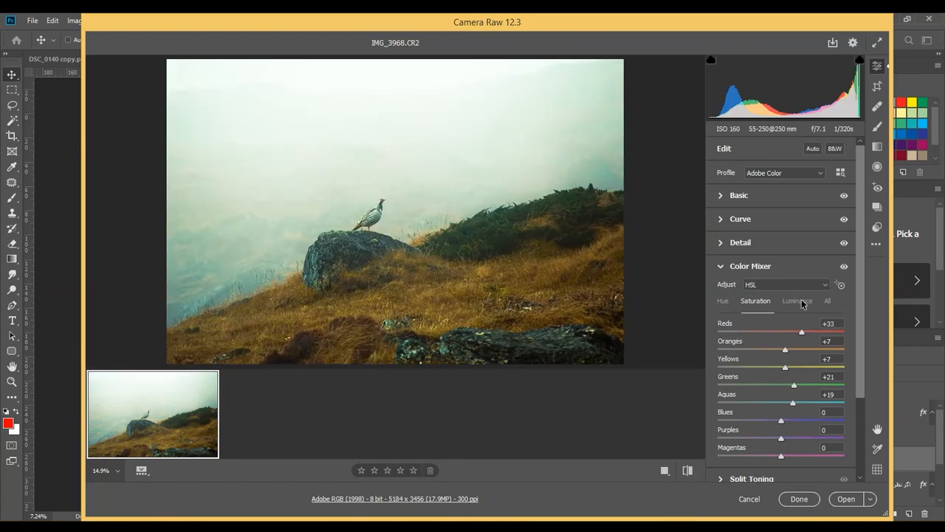
Set the HSL luminance to Reds +20, Oranges +9 and Yellows +20, brighten the Greens, and compare the Color Mixer effect
{"action": "left_click", "coordinate": [798, 300]}
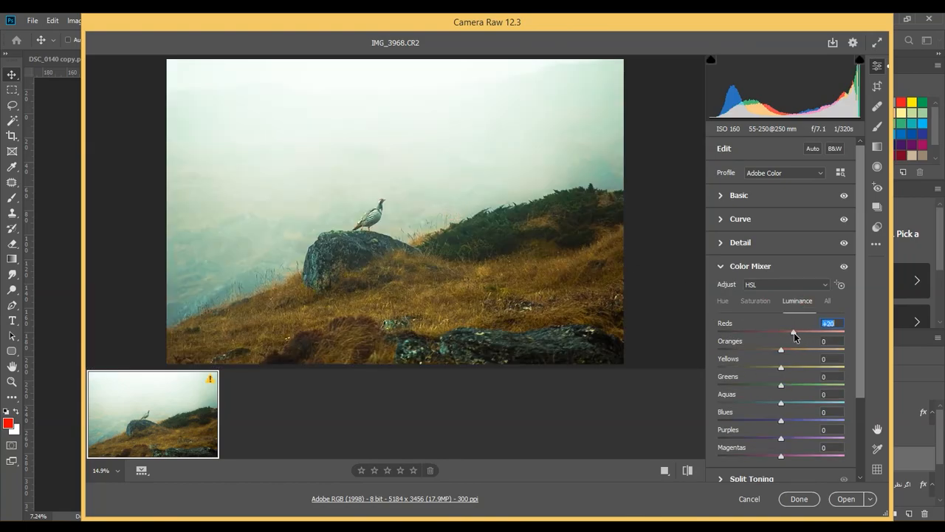
{"action": "mouse_move", "coordinate": [782, 367]}
{"action": "left_mouse_down"}
{"action": "mouse_move", "coordinate": [802, 367]}
{"action": "mouse_move", "coordinate": [788, 349]}
{"action": "left_mouse_up"}
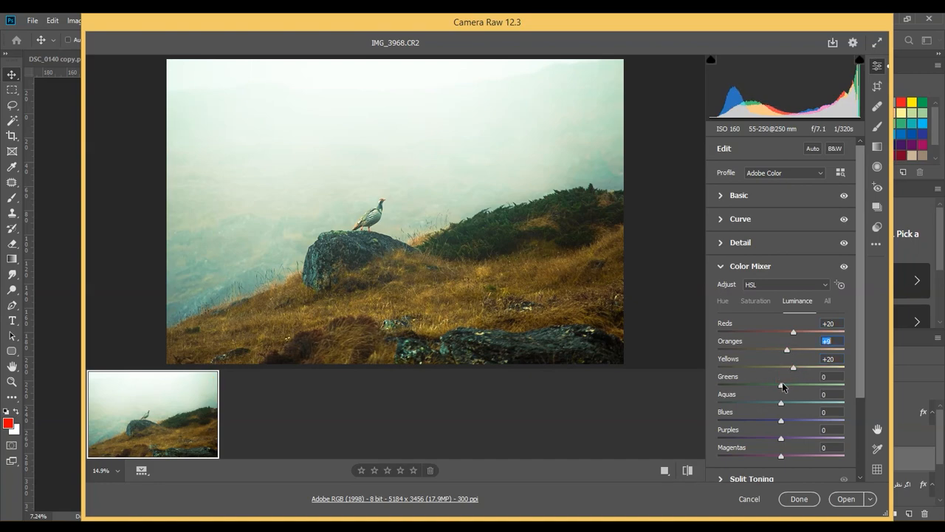
{"action": "left_click_drag", "start_coordinate": [782, 386], "coordinate": [805, 387]}
{"action": "left_click", "coordinate": [844, 267]}
{"action": "left_click", "coordinate": [844, 266]}
{"action": "left_click", "coordinate": [762, 265]}
Apply split toning with highlights hue 252 and saturation 18, balance 23, and shadows hue 89 and saturation 15, and compare its effect
{"action": "left_click", "coordinate": [760, 290]}
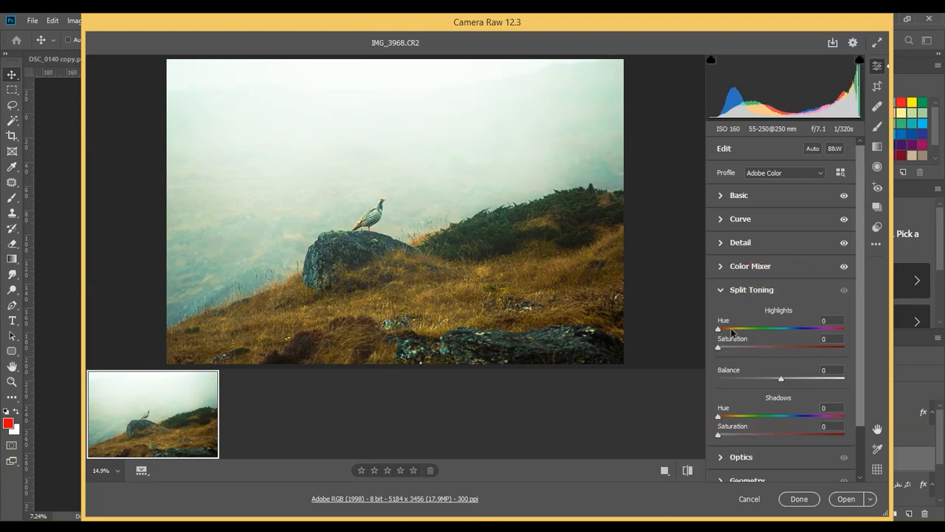
{"action": "left_click_drag", "start_coordinate": [731, 330], "coordinate": [802, 333]}
{"action": "left_click_drag", "start_coordinate": [726, 349], "coordinate": [805, 382]}
{"action": "left_click_drag", "start_coordinate": [719, 416], "coordinate": [746, 417]}
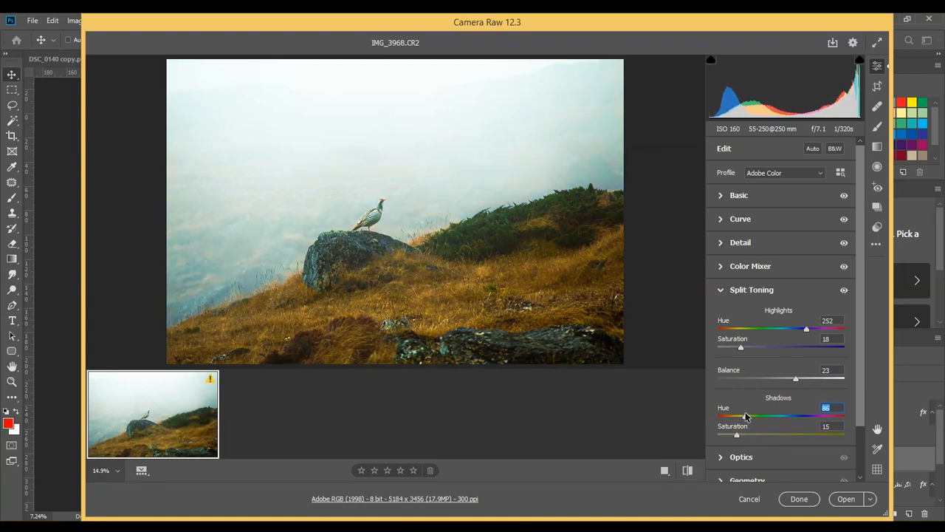
{"action": "left_click", "coordinate": [844, 291]}
{"action": "left_click", "coordinate": [844, 291]}
{"action": "left_click", "coordinate": [844, 291]}
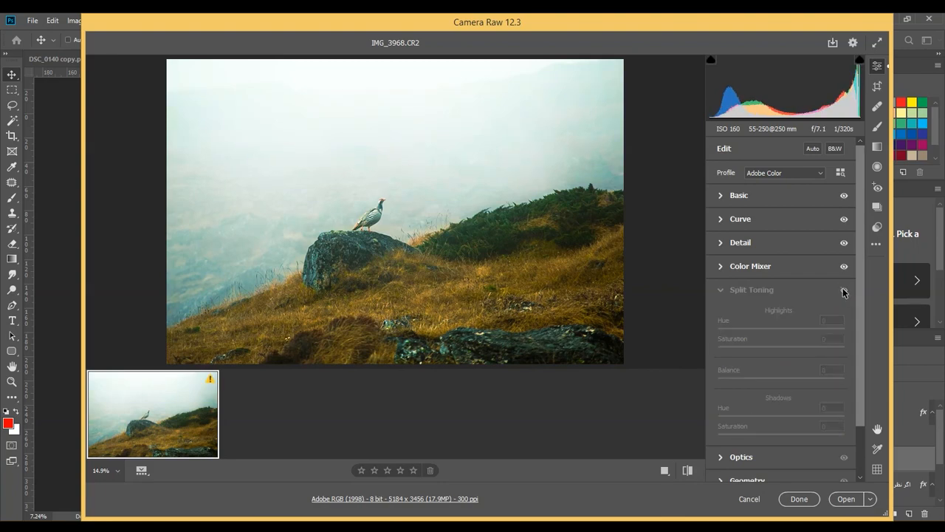
{"action": "left_click", "coordinate": [844, 291]}
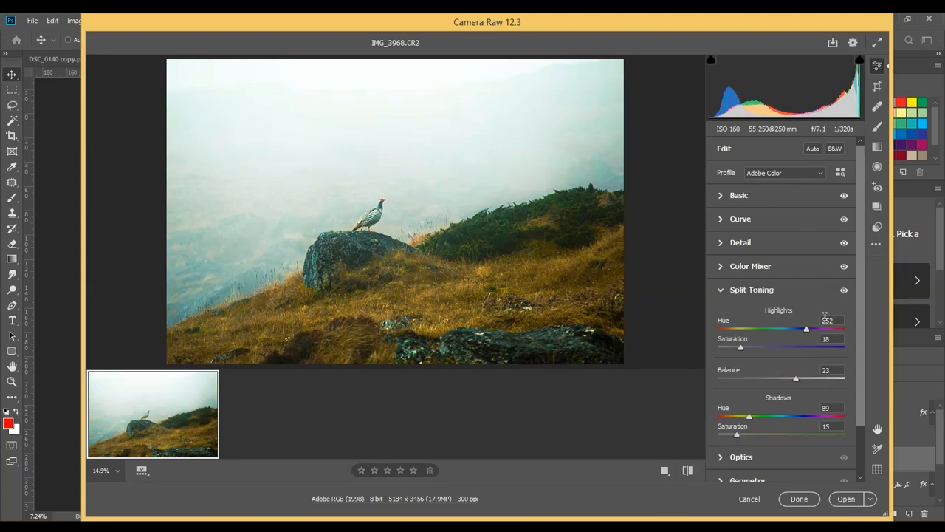
Set the split toning shadows to hue 136 and saturation 6, and compare the photo with and without split toning
{"action": "left_click_drag", "start_coordinate": [758, 415], "coordinate": [793, 419]}
{"action": "mouse_move", "coordinate": [723, 433]}
{"action": "left_mouse_down"}
{"action": "mouse_move", "coordinate": [779, 418]}
{"action": "mouse_move", "coordinate": [744, 437]}
{"action": "mouse_move", "coordinate": [757, 437]}
{"action": "mouse_move", "coordinate": [728, 436]}
{"action": "left_mouse_up"}
{"action": "left_click", "coordinate": [844, 291]}
{"action": "left_click", "coordinate": [845, 291]}
{"action": "left_click", "coordinate": [842, 291]}
{"action": "left_click", "coordinate": [843, 291]}
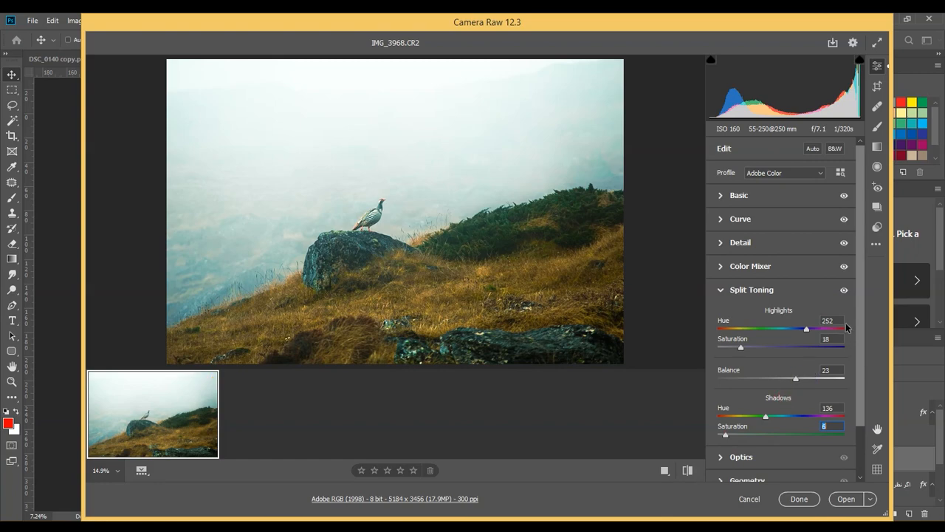
Compare the photo with and without the Split Toning adjustments, and close that section
{"action": "left_click", "coordinate": [844, 290]}
{"action": "left_click", "coordinate": [845, 290]}
{"action": "left_click", "coordinate": [768, 290]}
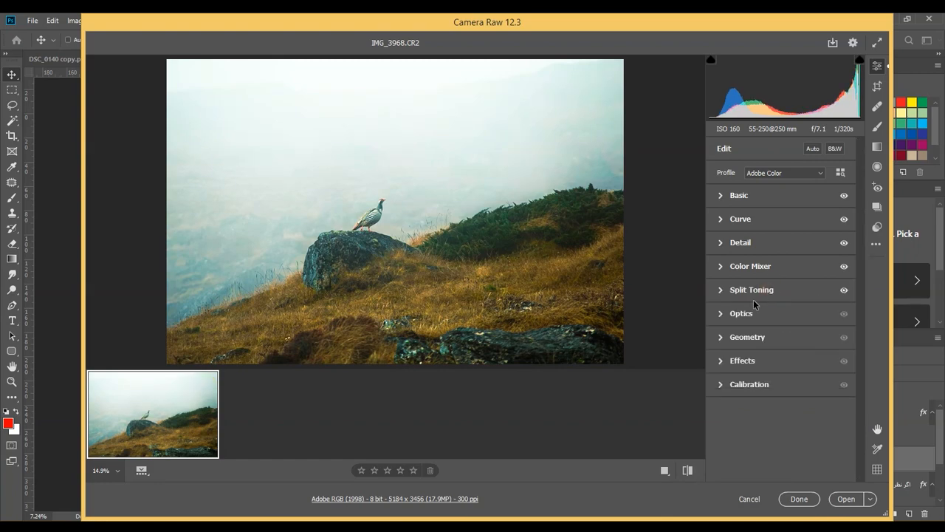
Calibrate the Blue Primary to hue -9 and saturation +32, and compare the calibration effect
{"action": "left_click", "coordinate": [757, 384]}
{"action": "left_click_drag", "start_coordinate": [782, 470], "coordinate": [776, 447]}
{"action": "left_click", "coordinate": [845, 241]}
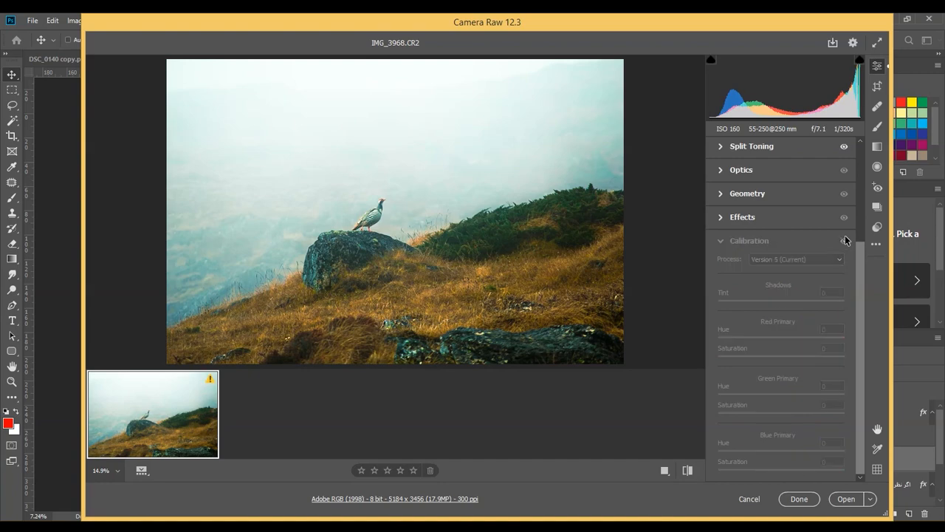
{"action": "left_click", "coordinate": [844, 241]}
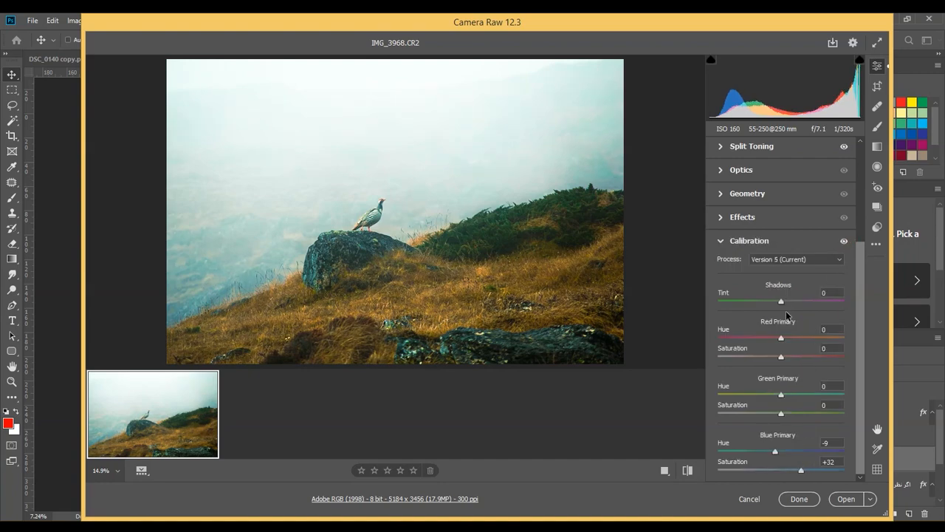
Calibrate Shadows tint to -6, Red Primary to hue +5 and saturation -9, and Green Primary to hue -20 and saturation +8, comparing the effect
{"action": "left_click_drag", "start_coordinate": [818, 305], "coordinate": [777, 305]}
{"action": "left_click_drag", "start_coordinate": [781, 338], "coordinate": [775, 359]}
{"action": "mouse_move", "coordinate": [782, 395]}
{"action": "left_mouse_down"}
{"action": "mouse_move", "coordinate": [796, 398]}
{"action": "mouse_move", "coordinate": [762, 396]}
{"action": "mouse_move", "coordinate": [765, 414]}
{"action": "mouse_move", "coordinate": [785, 411]}
{"action": "left_mouse_up"}
{"action": "left_click", "coordinate": [844, 241]}
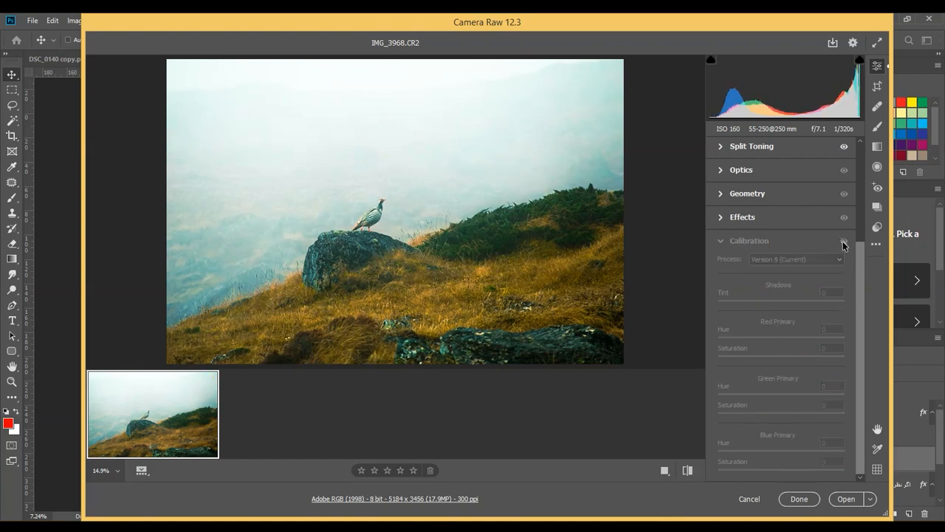
{"action": "left_click", "coordinate": [843, 242]}
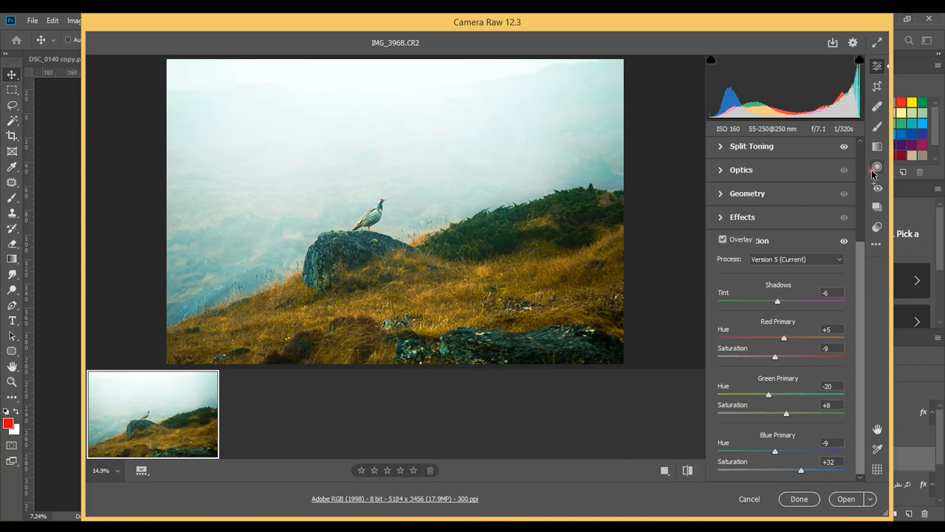
Add a small radial filter over the bird with exposure +0.35, and rotate it to follow the bird's body
{"action": "left_click", "coordinate": [878, 167]}
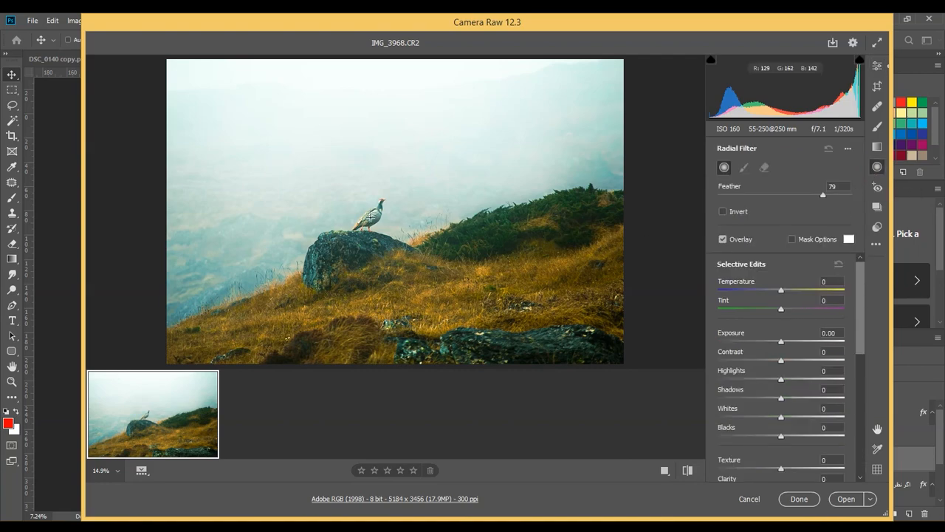
{"action": "left_click_drag", "start_coordinate": [384, 204], "coordinate": [379, 212]}
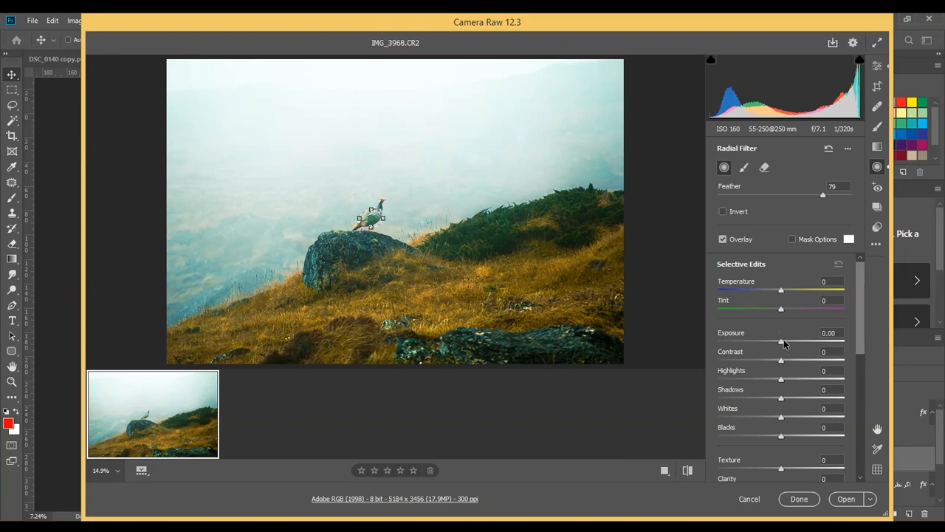
{"action": "mouse_move", "coordinate": [785, 343]}
{"action": "left_mouse_down"}
{"action": "mouse_move", "coordinate": [800, 344]}
{"action": "mouse_move", "coordinate": [790, 343]}
{"action": "left_mouse_up"}
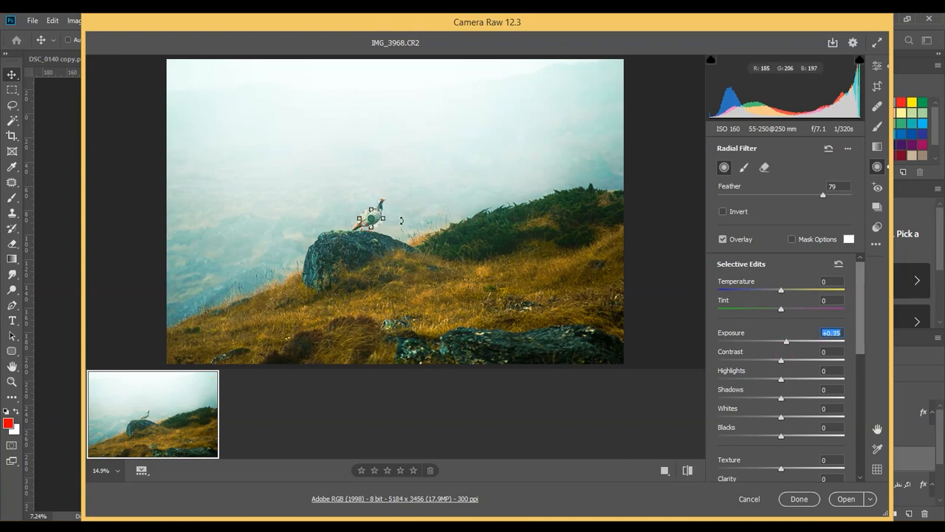
{"action": "left_click_drag", "start_coordinate": [389, 221], "coordinate": [385, 206]}
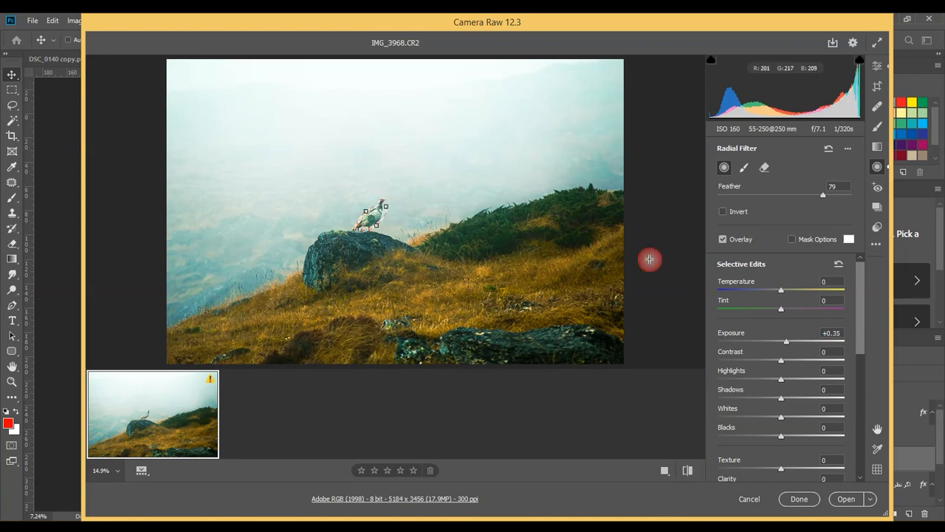
Set the bird's radial filter to feather 100, contrast +34, highlights +39, shadows +5, whites -15, blacks +5 and texture +6
{"action": "left_click_drag", "start_coordinate": [822, 195], "coordinate": [903, 193]}
{"action": "left_click_drag", "start_coordinate": [781, 362], "coordinate": [807, 380]}
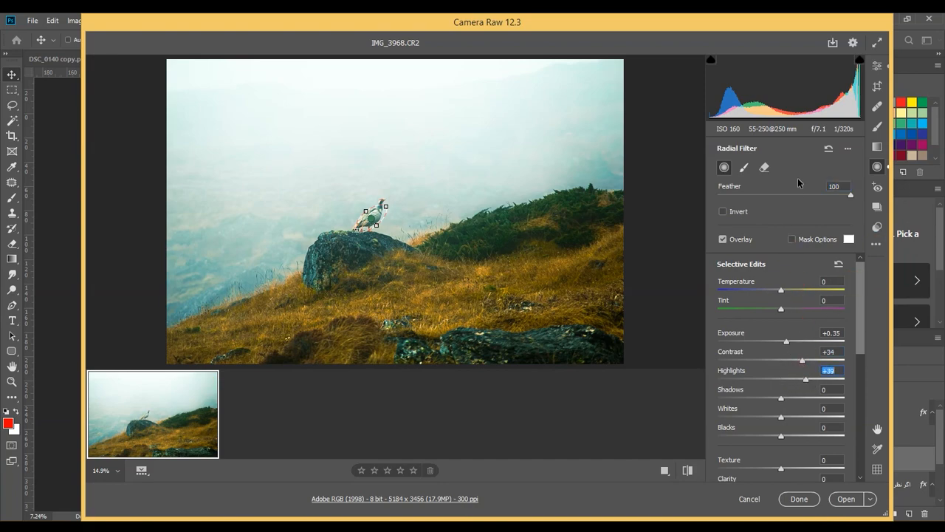
{"action": "left_click", "coordinate": [794, 239]}
{"action": "left_click_drag", "start_coordinate": [781, 418], "coordinate": [790, 399]}
{"action": "left_click_drag", "start_coordinate": [787, 437], "coordinate": [807, 438]}
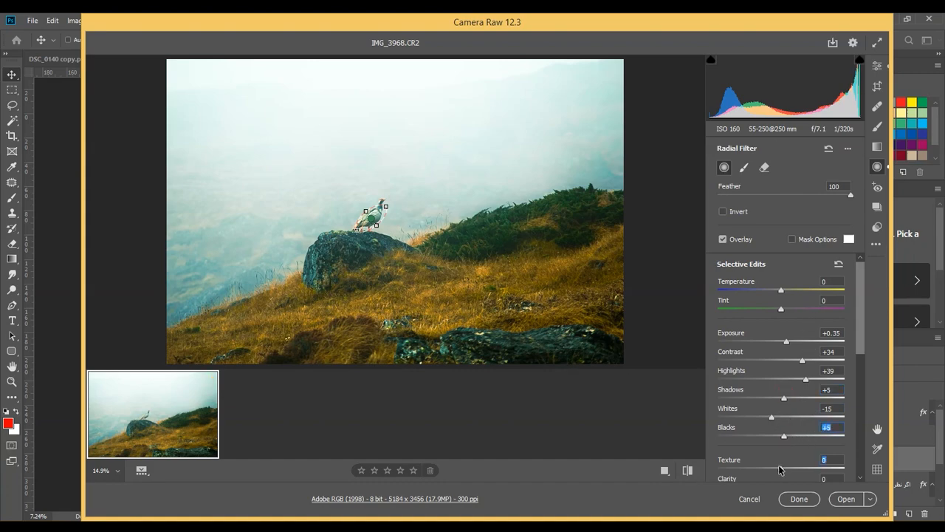
{"action": "left_click_drag", "start_coordinate": [780, 469], "coordinate": [783, 467]}
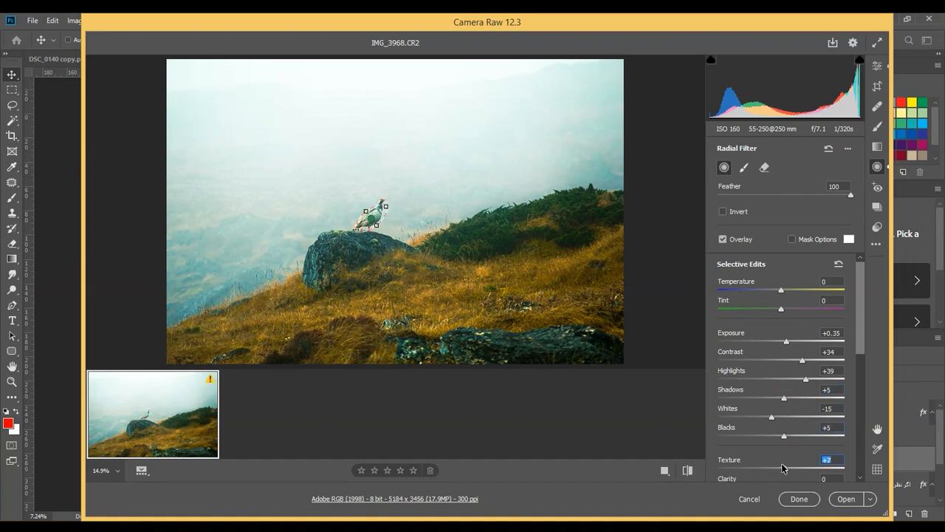
Fine-tune the radial filter's placement on the bird, and open the graded photo in Photoshop as a copy
{"action": "left_click", "coordinate": [878, 67]}
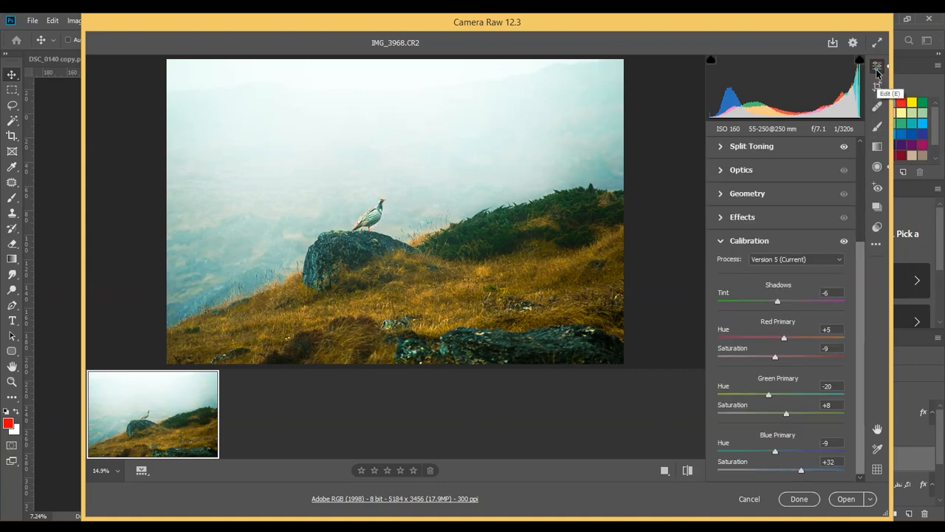
{"action": "left_click", "coordinate": [878, 167]}
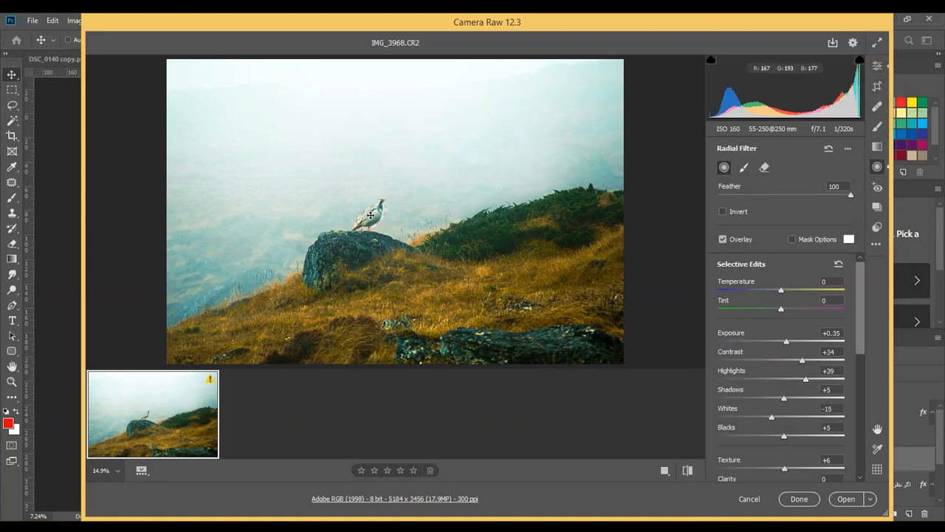
{"action": "mouse_move", "coordinate": [372, 211]}
{"action": "left_mouse_down"}
{"action": "mouse_move", "coordinate": [382, 199]}
{"action": "mouse_move", "coordinate": [363, 229]}
{"action": "mouse_move", "coordinate": [384, 201]}
{"action": "left_mouse_up"}
{"action": "left_click", "coordinate": [877, 66]}
{"action": "left_click", "coordinate": [871, 500]}
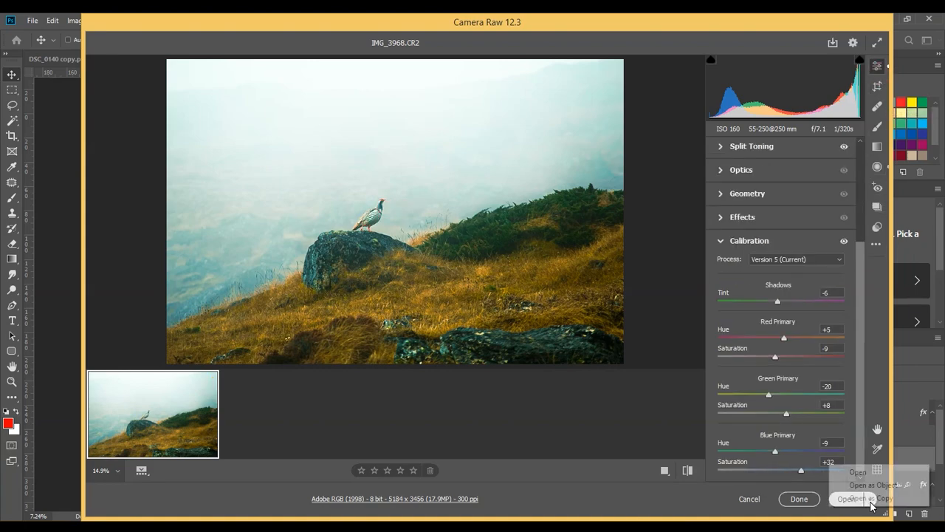
{"action": "left_click", "coordinate": [872, 498]}
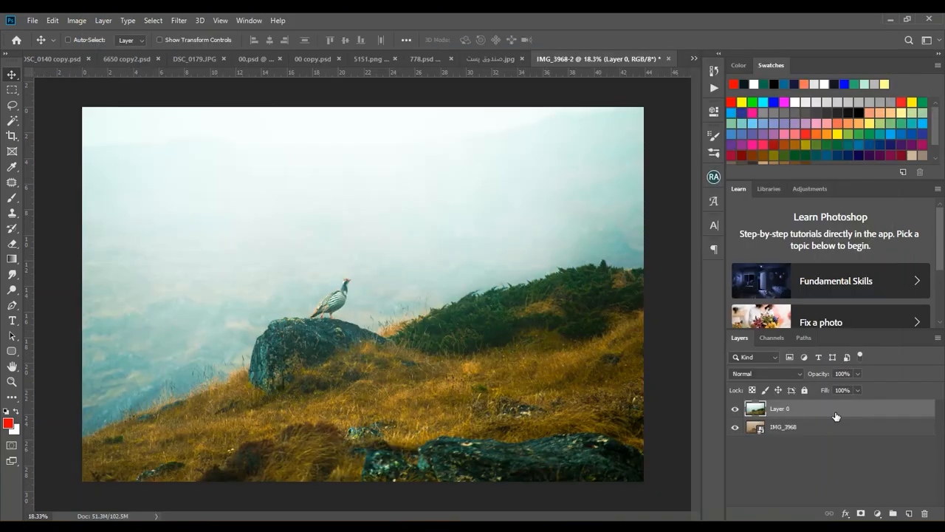
{"action": "left_click", "coordinate": [735, 410]}
{"action": "left_click", "coordinate": [735, 409]}
{"action": "left_click_drag", "start_coordinate": [208, 433], "coordinate": [347, 408]}
{"action": "left_click_drag", "start_coordinate": [495, 207], "coordinate": [654, 121]}
{"action": "key", "text": "Return"}
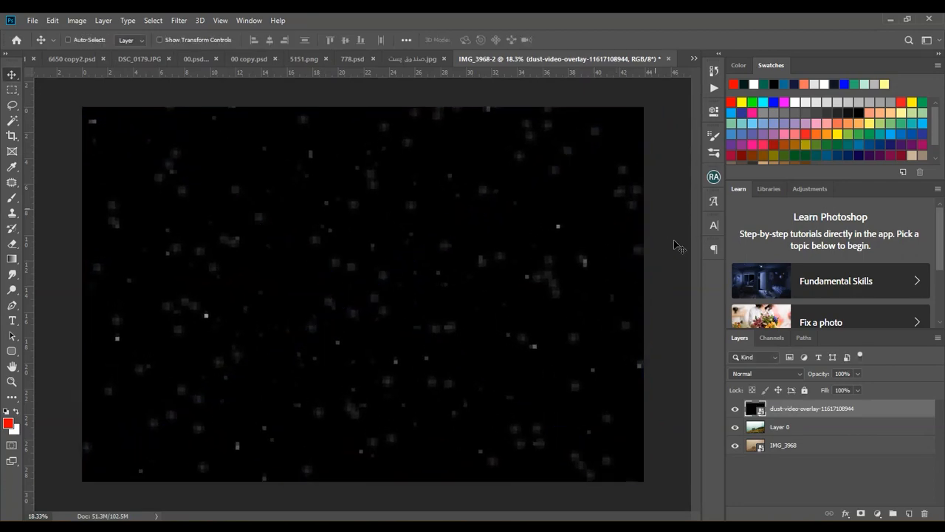
Set the dust overlay's blend mode to Screen, and scale it down to about 160% around the bird and hillside
{"action": "left_click", "coordinate": [796, 376]}
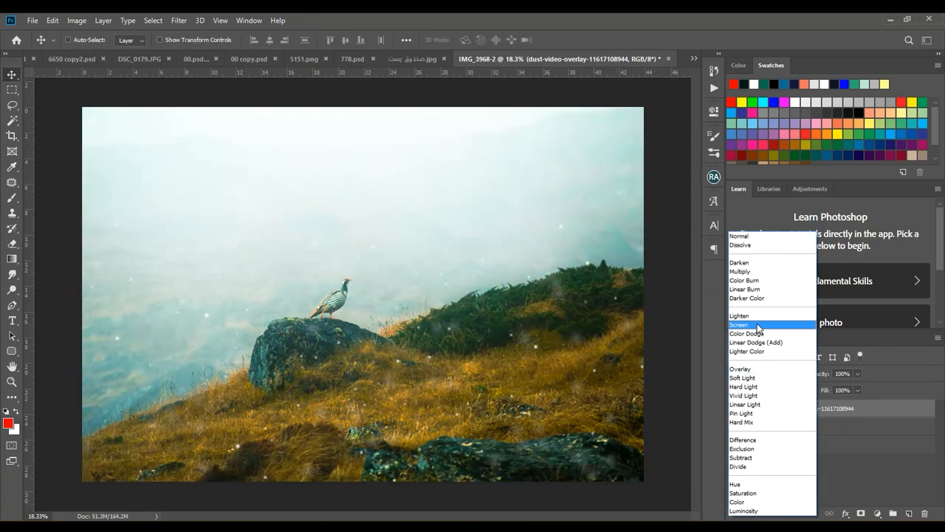
{"action": "left_click", "coordinate": [757, 324]}
{"action": "key", "text": "ctrl+t"}
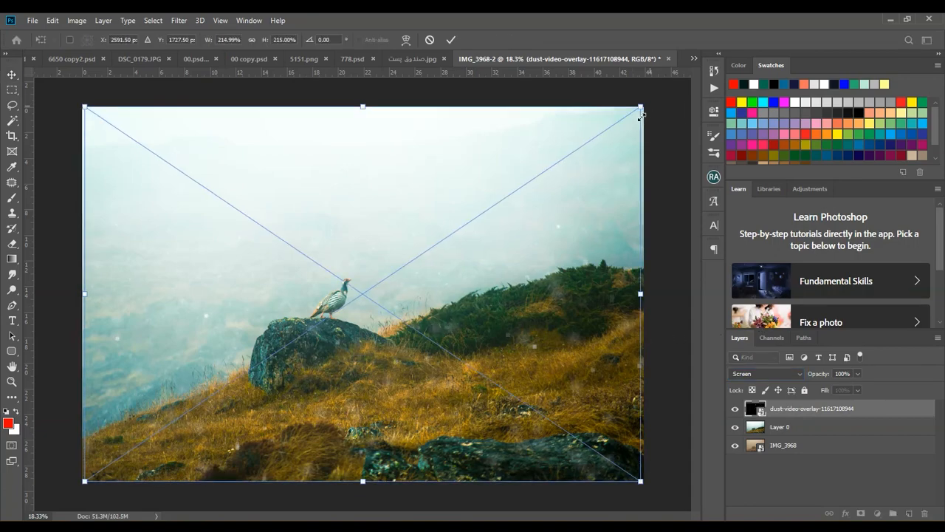
{"action": "left_click_drag", "start_coordinate": [640, 113], "coordinate": [574, 154]}
{"action": "left_click_drag", "start_coordinate": [494, 252], "coordinate": [476, 263]}
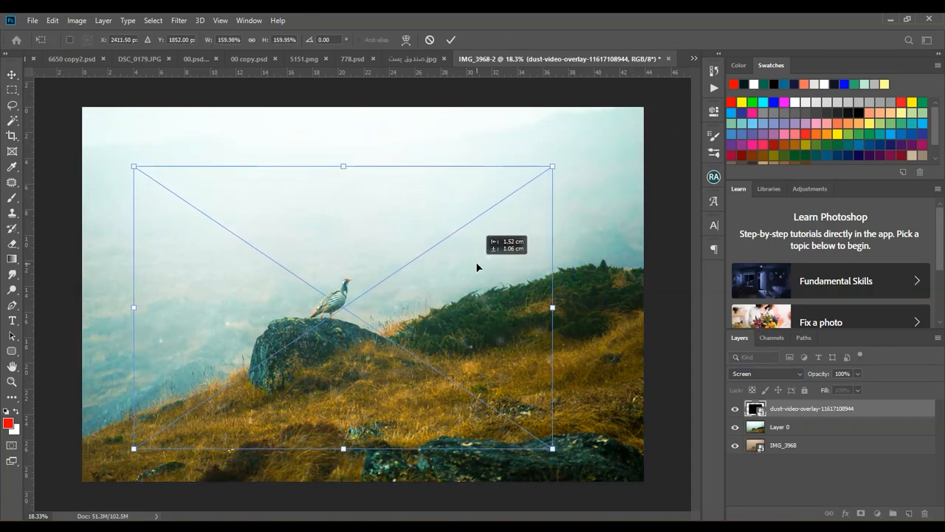
{"action": "key", "text": "Return"}
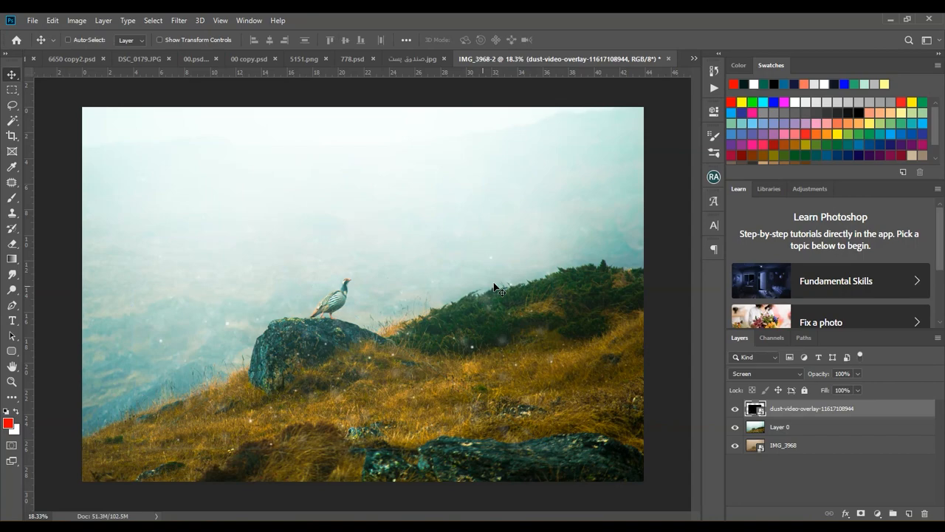
Add a layer mask to the dust overlay and paint its outer areas black with a large soft brush at 7% flow
{"action": "left_click", "coordinate": [856, 512]}
{"action": "key", "text": "b"}
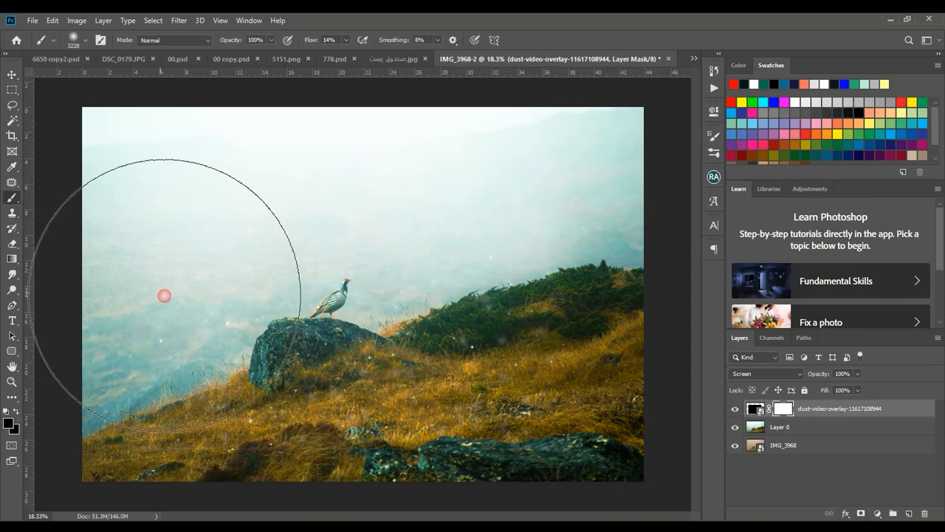
{"action": "key", "text": "ctrl+minus"}
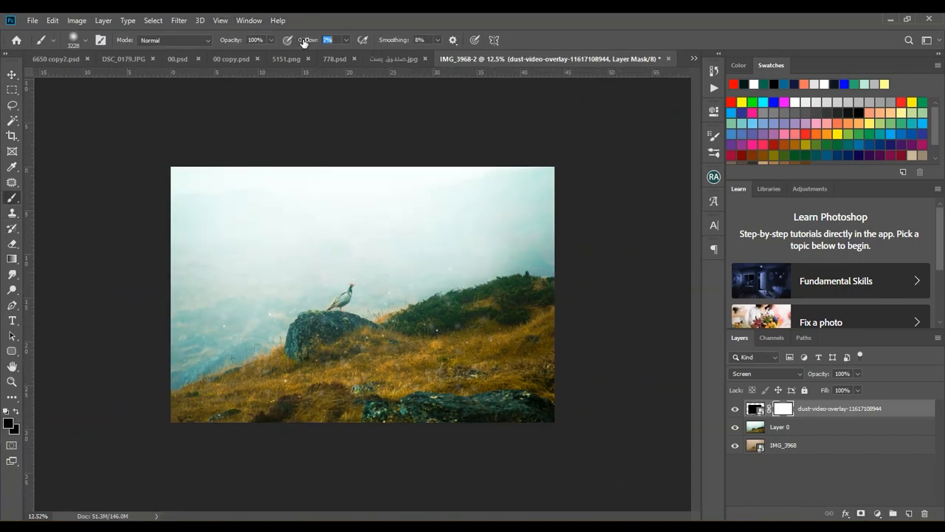
{"action": "type", "text": "7"}
{"action": "key", "text": "Return"}
{"action": "mouse_move", "coordinate": [25, 363]}
{"action": "left_mouse_down"}
{"action": "mouse_move", "coordinate": [266, 494]}
{"action": "mouse_move", "coordinate": [661, 410]}
{"action": "left_mouse_up"}
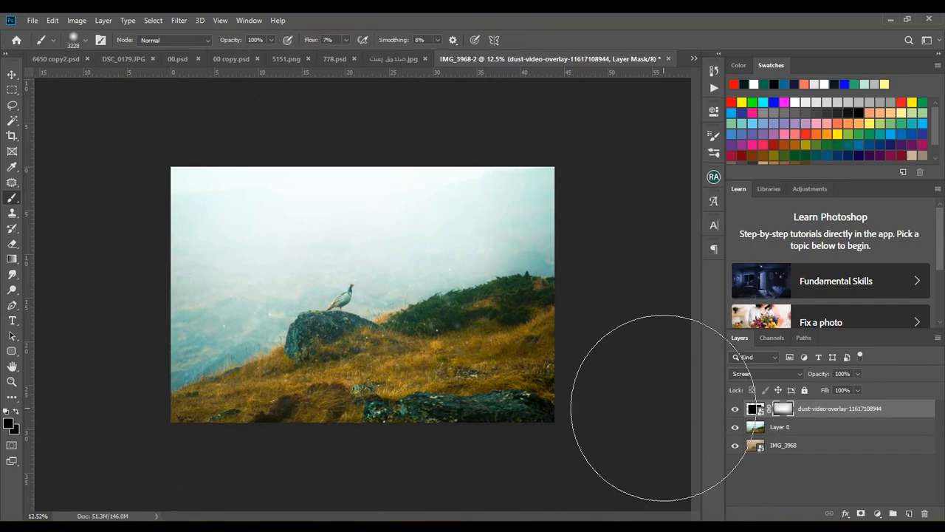
Compare the photo with and without the dust overlay, and examine the masked result at several magnifications
{"action": "left_click", "coordinate": [736, 410]}
{"action": "left_click", "coordinate": [736, 410]}
{"action": "scroll", "coordinate": [502, 369], "scroll_direction": "up", "scroll_amount": 9}
{"action": "scroll", "coordinate": [502, 369], "scroll_direction": "down", "scroll_amount": 10}
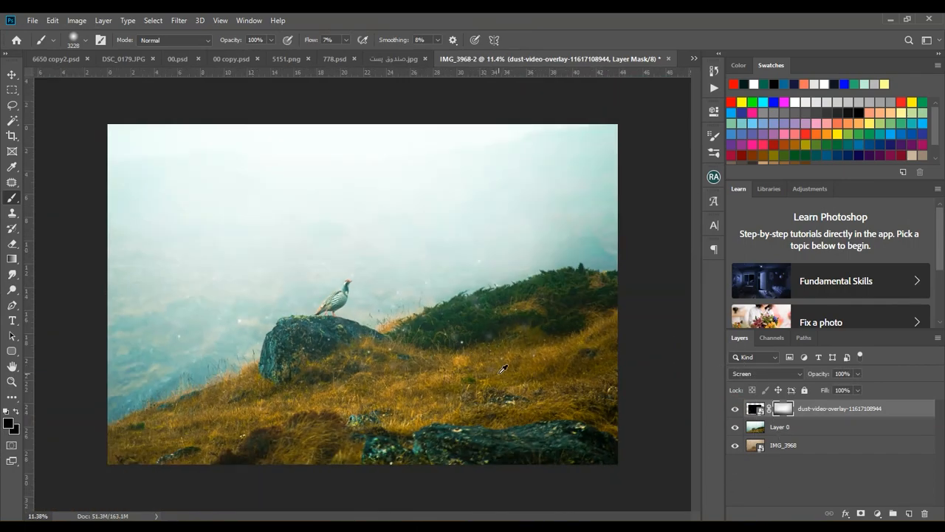
{"action": "scroll", "coordinate": [503, 369], "scroll_direction": "down", "scroll_amount": 1}
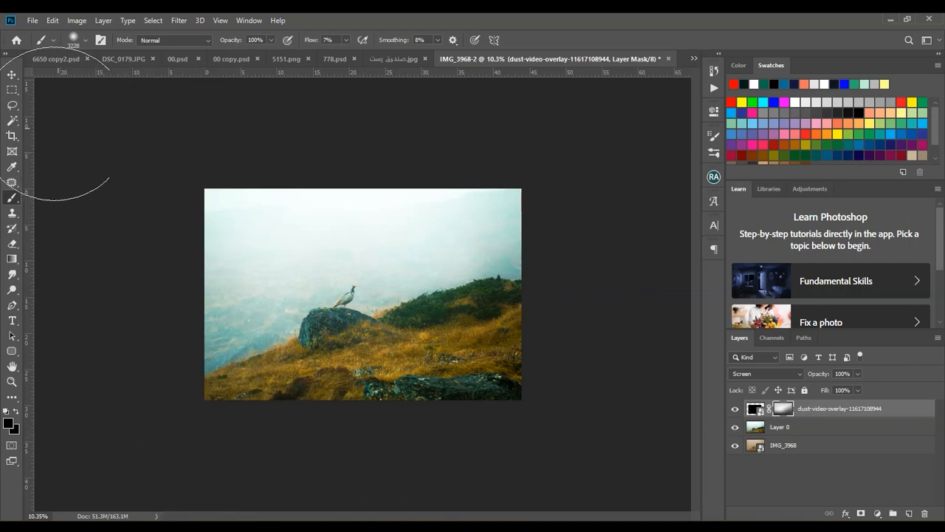
{"action": "key", "text": "v"}
{"action": "key", "text": "ctrl+0"}
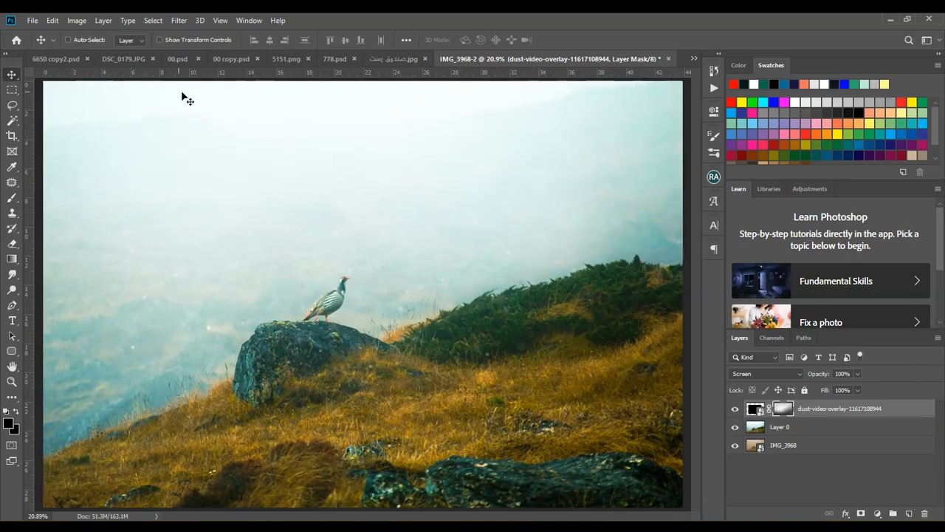
{"action": "scroll", "coordinate": [403, 291], "scroll_direction": "down", "scroll_amount": 2}
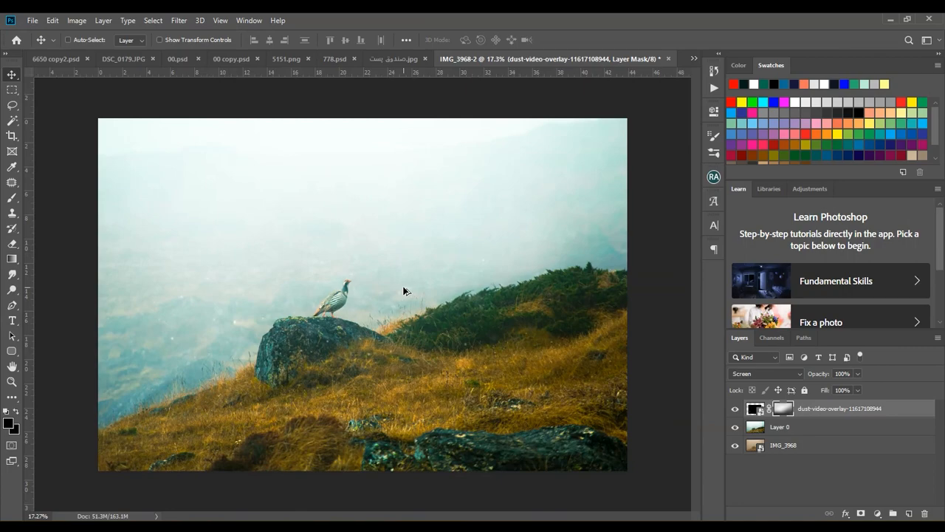
{"action": "scroll", "coordinate": [403, 291], "scroll_direction": "down", "scroll_amount": 1}
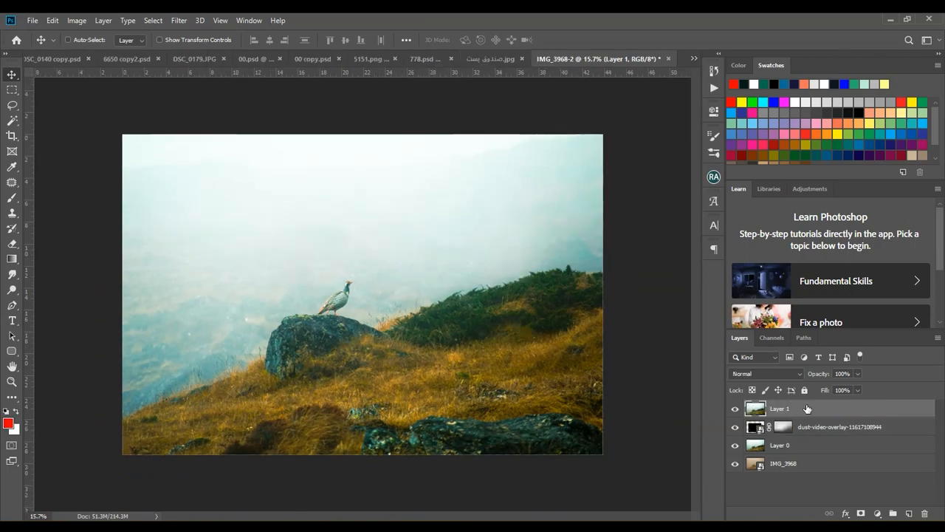
Convert the merged copy of the visible layers, Layer 1, to a smart object and open it in the Camera Raw Filter
{"action": "right_click", "coordinate": [805, 408]}
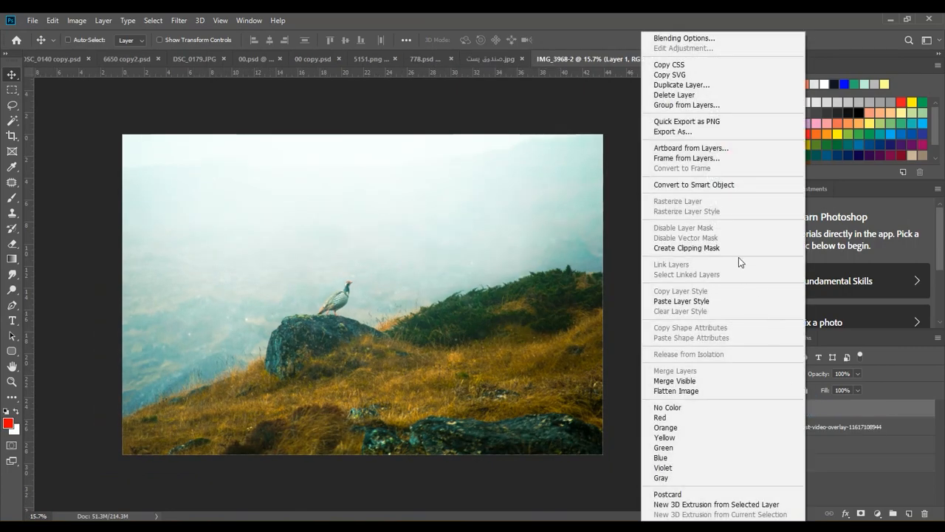
{"action": "left_click", "coordinate": [715, 186]}
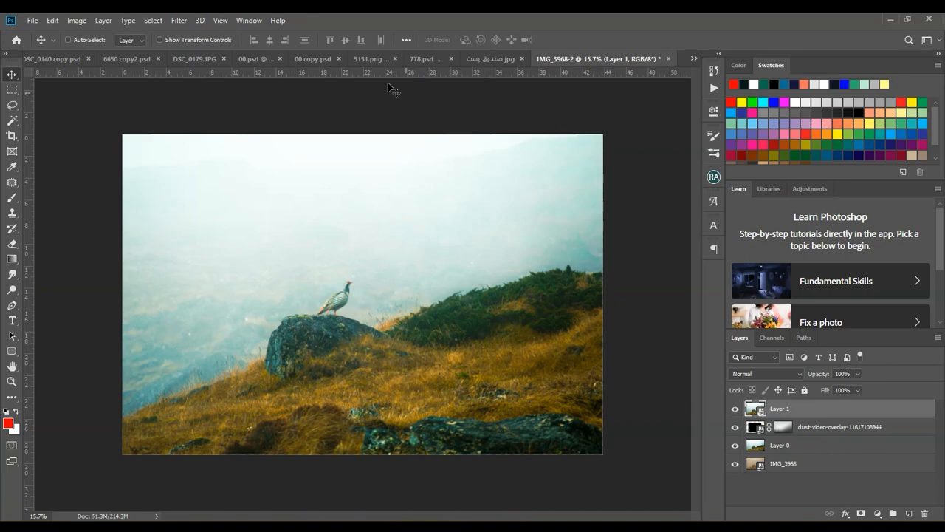
{"action": "left_click", "coordinate": [179, 20]}
{"action": "left_click", "coordinate": [188, 92]}
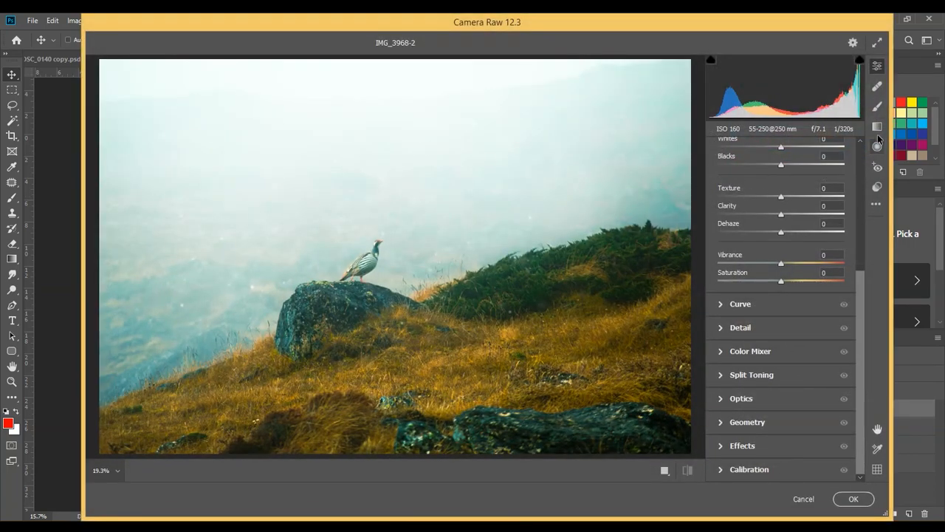
Add a graduated filter from the upper-right edge of the photo to the bird with Temperature +100 and Exposure +2.80
{"action": "left_click", "coordinate": [877, 127]}
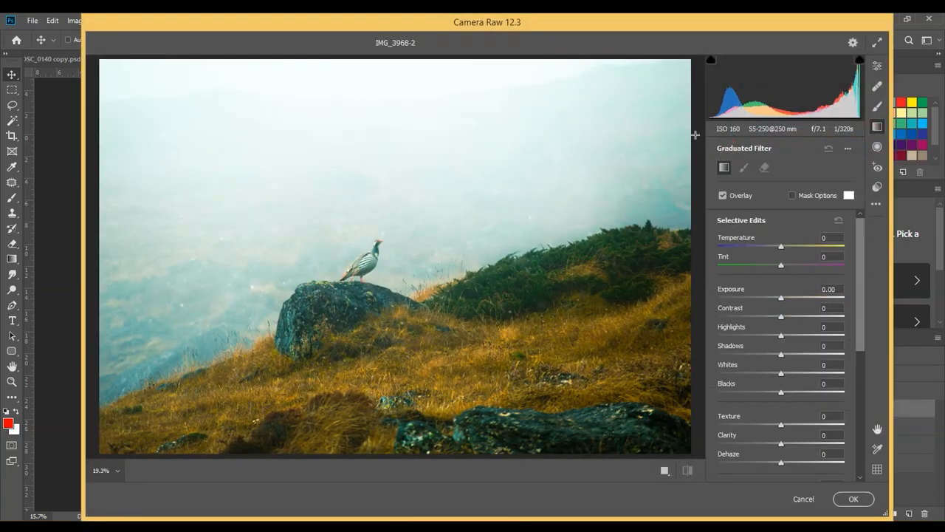
{"action": "left_click_drag", "start_coordinate": [696, 109], "coordinate": [439, 233]}
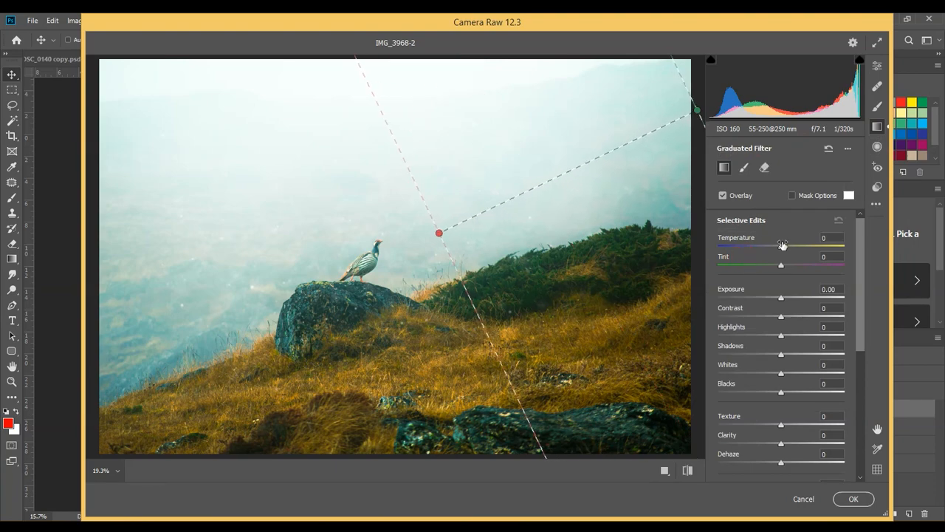
{"action": "left_click_drag", "start_coordinate": [800, 245], "coordinate": [837, 246]}
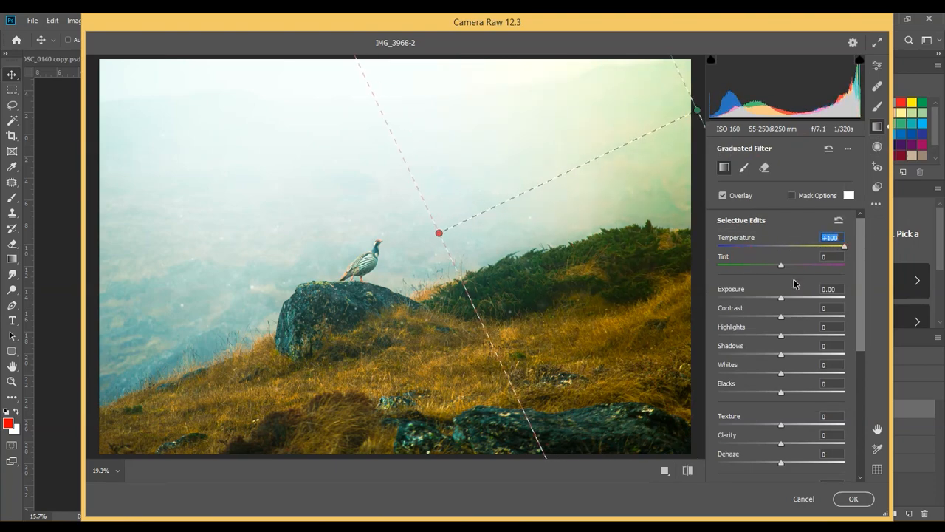
{"action": "left_click_drag", "start_coordinate": [784, 289], "coordinate": [826, 296]}
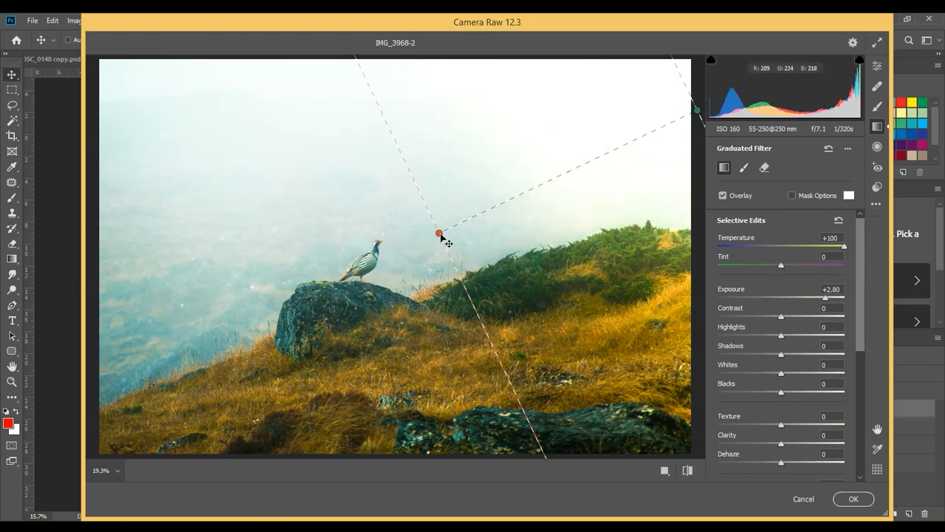
{"action": "left_click_drag", "start_coordinate": [441, 234], "coordinate": [368, 251]}
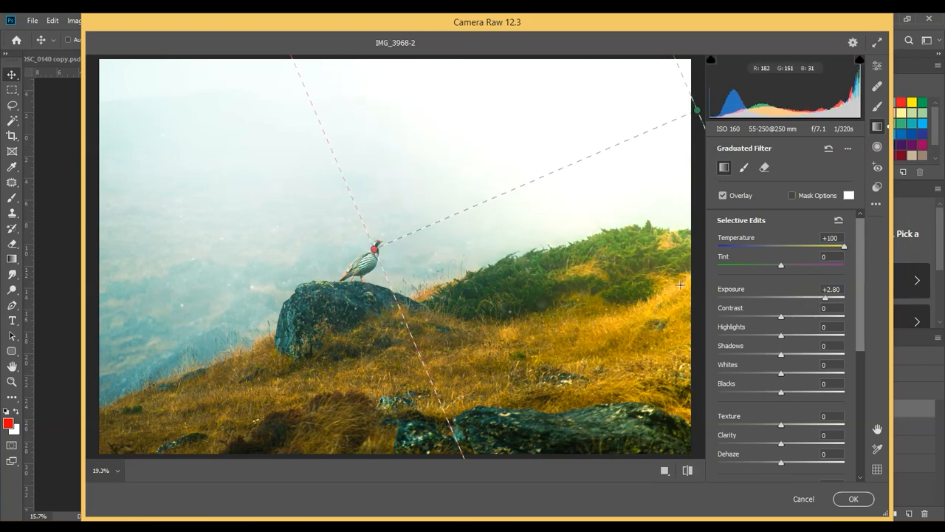
Soften the graduated filter with Texture -24, Clarity -45 and Highlights -100, shift its end point just beside the bird, and apply Camera Raw
{"action": "left_click_drag", "start_coordinate": [781, 439], "coordinate": [767, 424]}
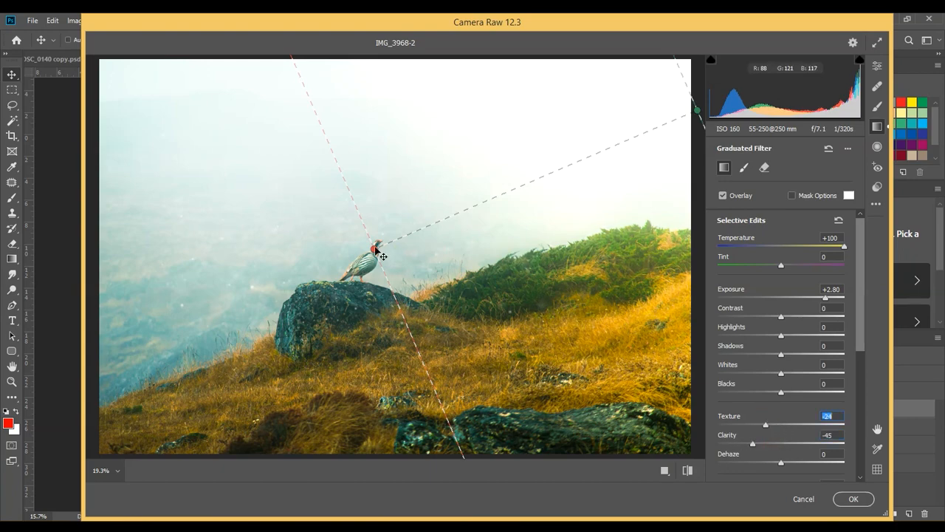
{"action": "left_click_drag", "start_coordinate": [375, 249], "coordinate": [386, 265]}
{"action": "left_click_drag", "start_coordinate": [782, 337], "coordinate": [624, 340]}
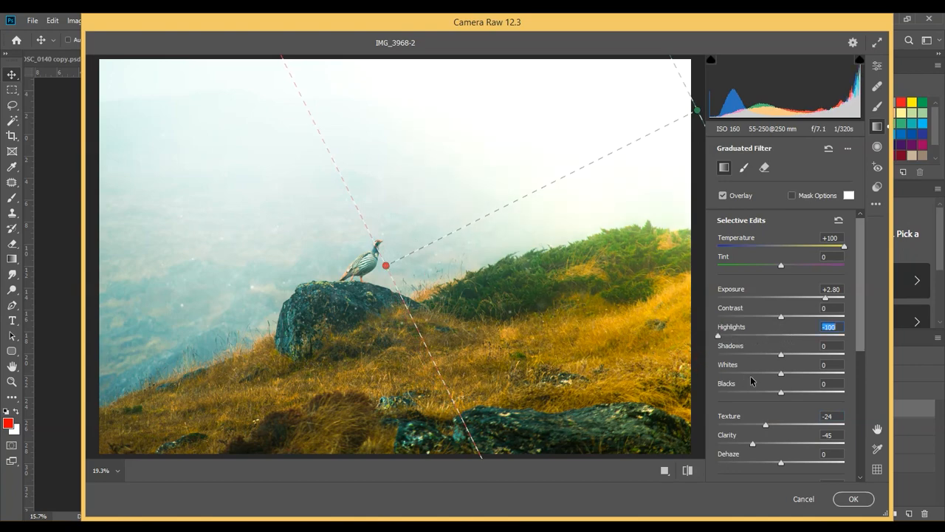
{"action": "mouse_move", "coordinate": [781, 373]}
{"action": "left_mouse_down"}
{"action": "mouse_move", "coordinate": [724, 374]}
{"action": "mouse_move", "coordinate": [801, 373]}
{"action": "mouse_move", "coordinate": [785, 373]}
{"action": "left_mouse_up"}
{"action": "left_click", "coordinate": [849, 498]}
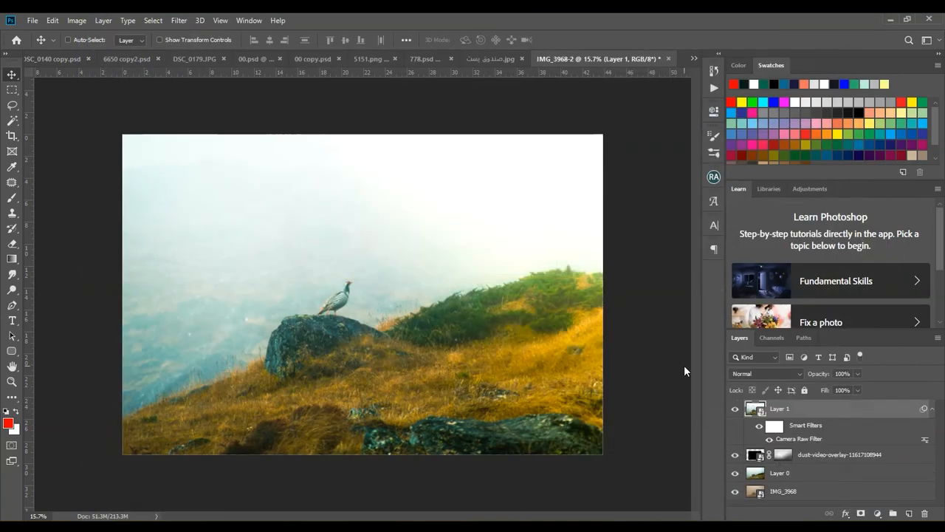
Add a Curves adjustment layer above Layer 1 with raised midtones, and invert its mask to black
{"action": "scroll", "coordinate": [502, 304], "scroll_direction": "up", "scroll_amount": 3}
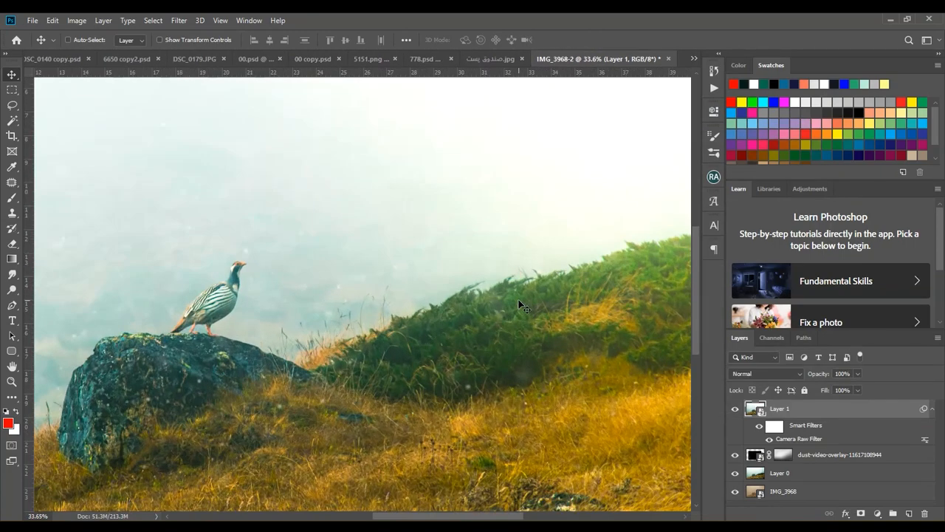
{"action": "scroll", "coordinate": [501, 306], "scroll_direction": "up", "scroll_amount": 3}
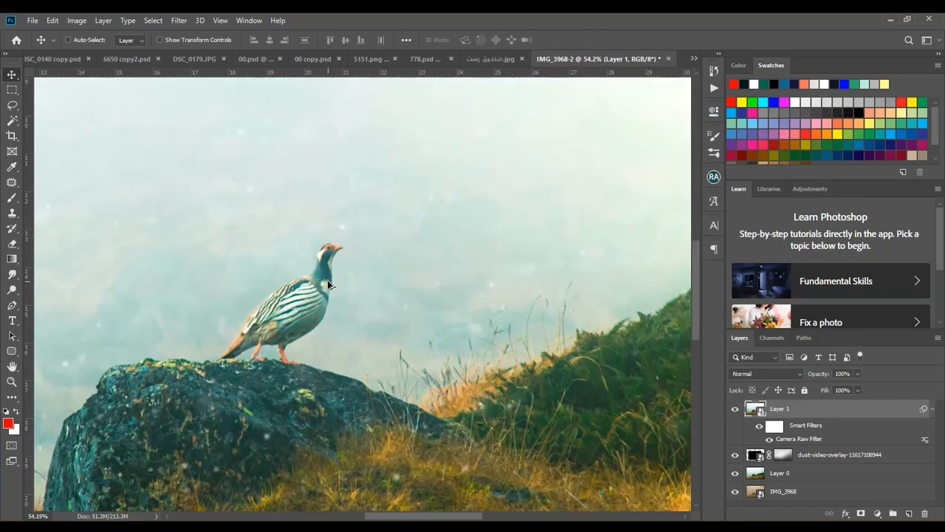
{"action": "scroll", "coordinate": [329, 286], "scroll_direction": "down", "scroll_amount": 4}
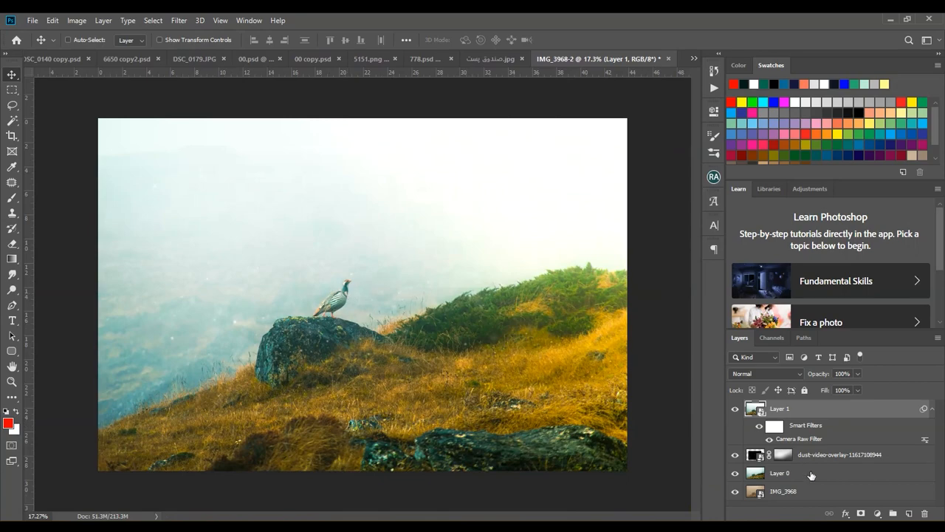
{"action": "left_click", "coordinate": [877, 513]}
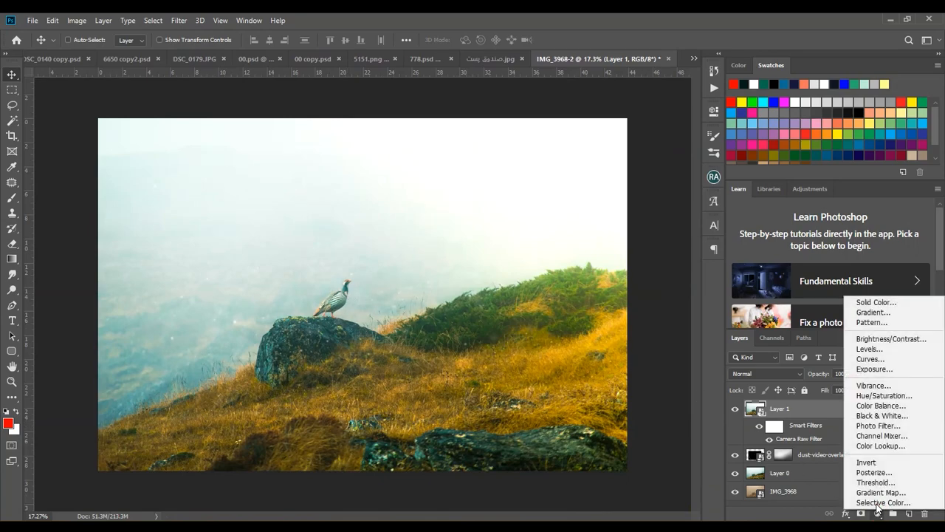
{"action": "left_click", "coordinate": [878, 359]}
{"action": "left_click_drag", "start_coordinate": [620, 234], "coordinate": [618, 224]}
{"action": "key", "text": "ctrl+i"}
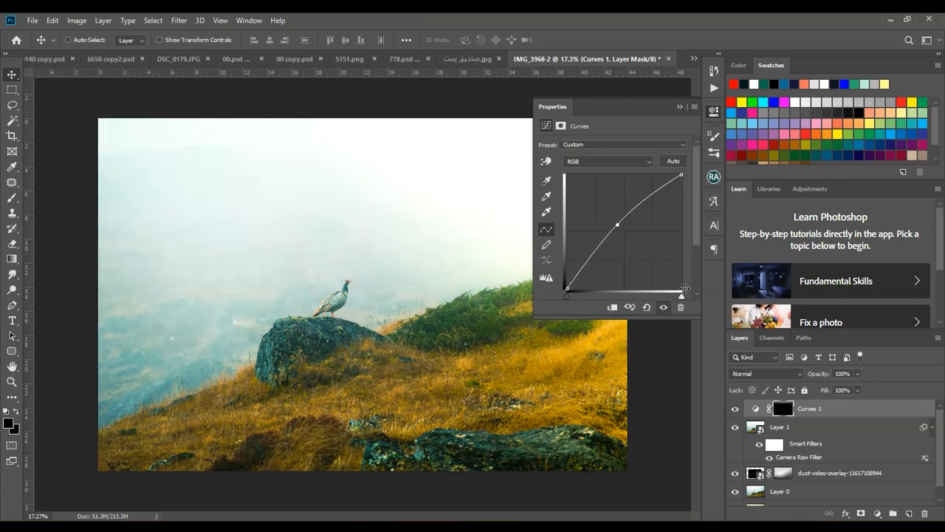
{"action": "left_click", "coordinate": [855, 113]}
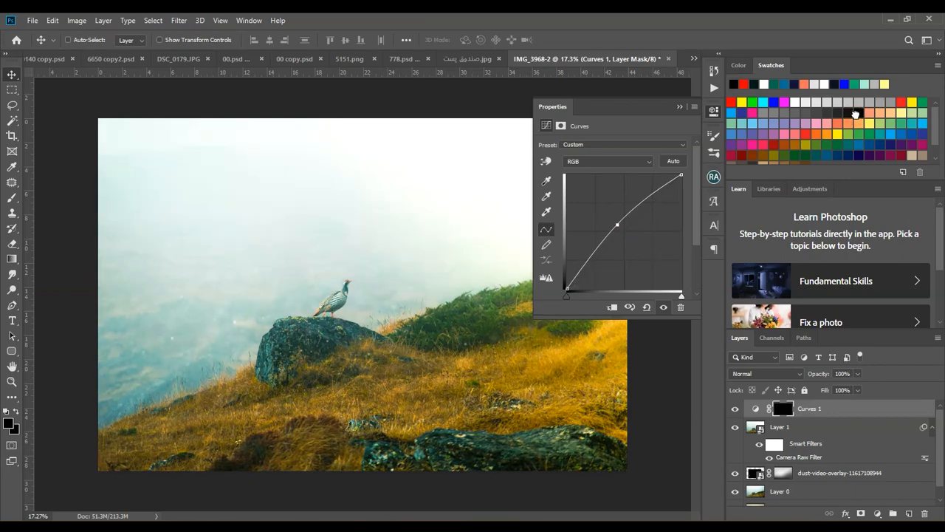
{"action": "left_click", "coordinate": [679, 107]}
Paint white on the Curves 1 mask over the rock beneath the bird with a 124 px soft brush at 7% flow
{"action": "left_click", "coordinate": [12, 197]}
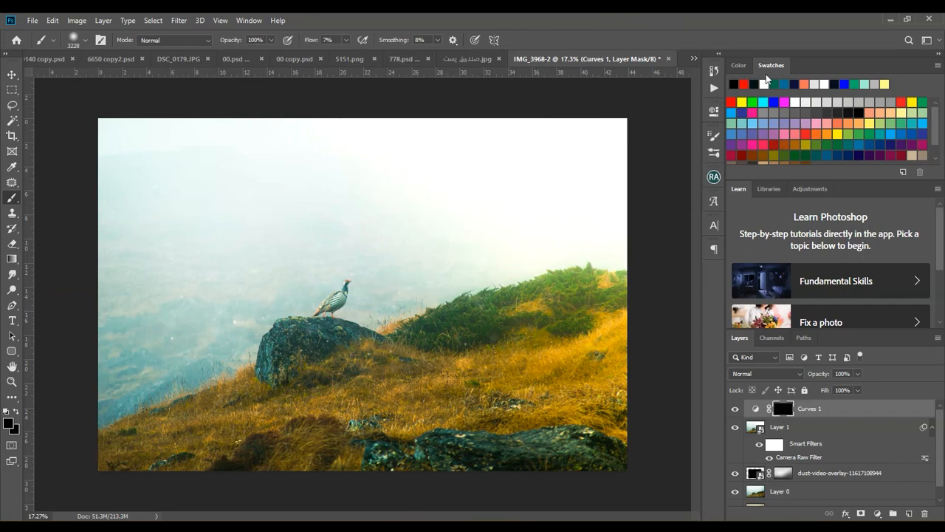
{"action": "left_click", "coordinate": [80, 39]}
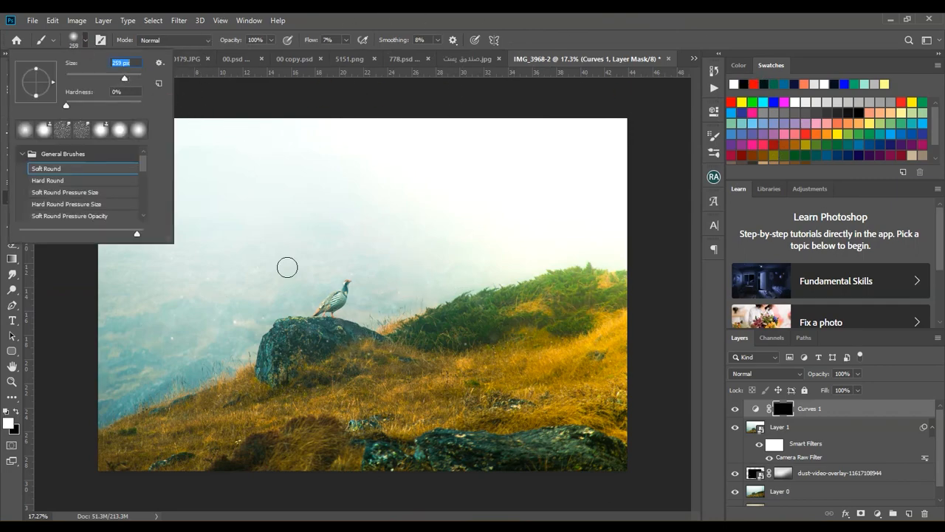
{"action": "left_click_drag", "start_coordinate": [111, 78], "coordinate": [110, 79]}
{"action": "right_click", "coordinate": [365, 343], "text": "alt"}
{"action": "scroll", "coordinate": [361, 332], "scroll_direction": "up", "scroll_amount": 5}
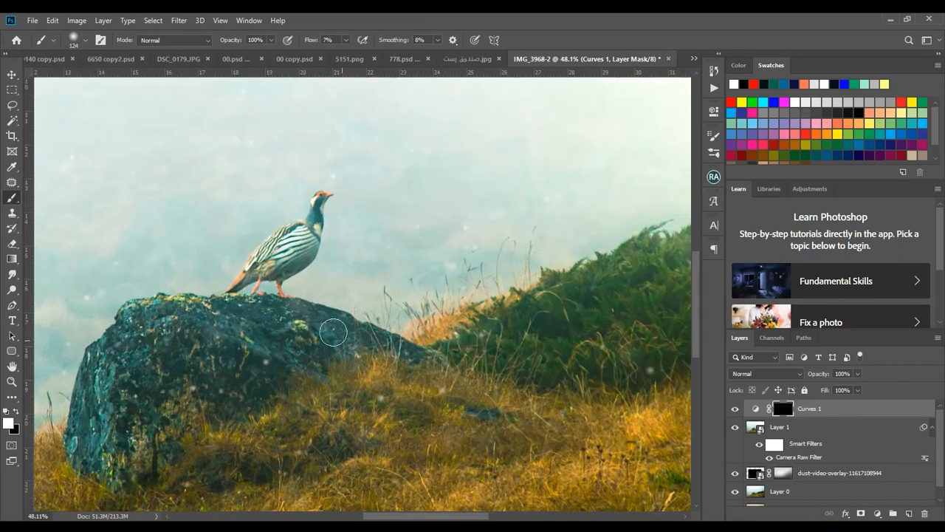
{"action": "mouse_move", "coordinate": [336, 336]}
{"action": "left_mouse_down"}
{"action": "mouse_move", "coordinate": [249, 334]}
{"action": "mouse_move", "coordinate": [273, 349]}
{"action": "mouse_move", "coordinate": [387, 341]}
{"action": "mouse_move", "coordinate": [339, 317]}
{"action": "left_mouse_up"}
{"action": "mouse_move", "coordinate": [584, 320]}
{"action": "left_mouse_down"}
{"action": "mouse_move", "coordinate": [308, 347]}
{"action": "mouse_move", "coordinate": [516, 243]}
{"action": "mouse_move", "coordinate": [580, 232]}
{"action": "mouse_move", "coordinate": [319, 304]}
{"action": "left_mouse_up"}
Brighten the shrubs and grass on the right-hand hillside by painting the Curves 1 mask, enlarging the brush to 291 px
{"action": "right_click", "coordinate": [507, 321], "text": "alt"}
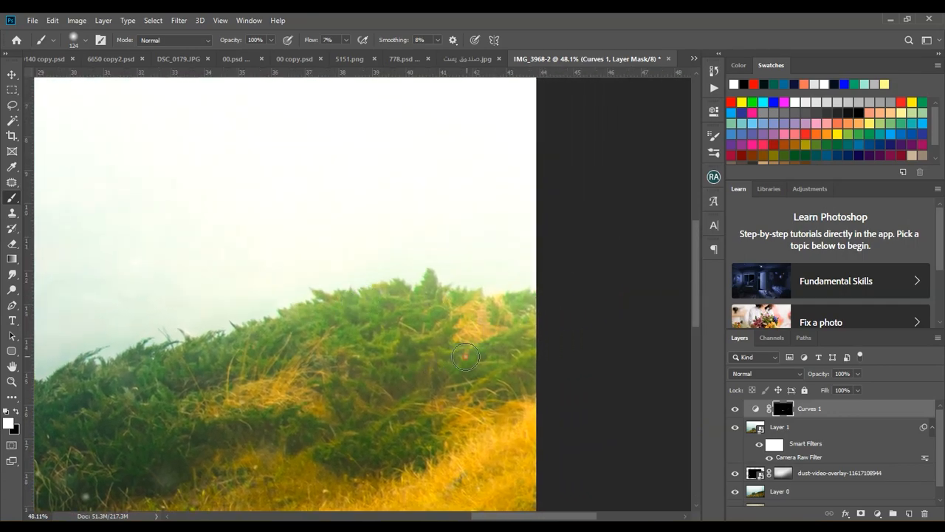
{"action": "scroll", "coordinate": [354, 387], "scroll_direction": "down", "scroll_amount": 3}
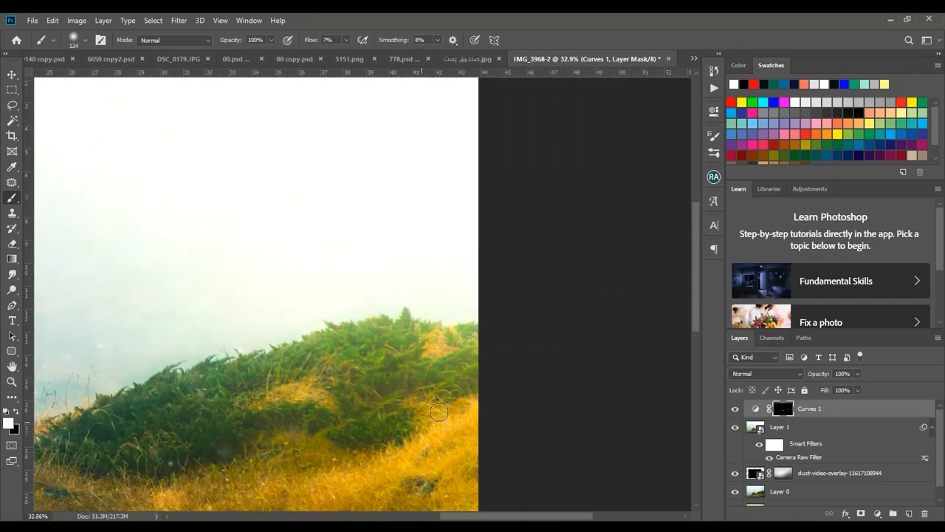
{"action": "right_click", "coordinate": [340, 262], "text": "alt"}
{"action": "left_click", "coordinate": [85, 41]}
{"action": "left_click_drag", "start_coordinate": [110, 79], "coordinate": [124, 78]}
{"action": "left_click", "coordinate": [454, 332]}
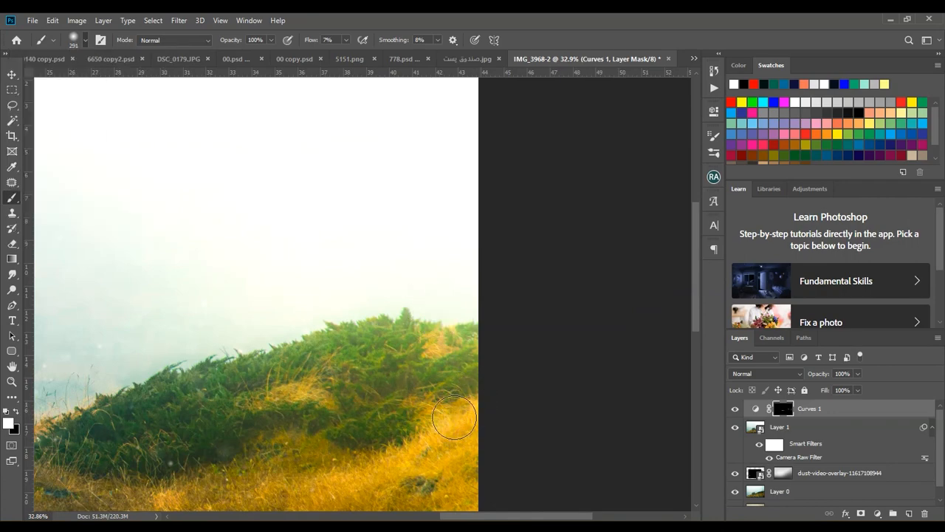
{"action": "left_click_drag", "start_coordinate": [412, 375], "coordinate": [513, 273]}
{"action": "mouse_move", "coordinate": [367, 317]}
{"action": "left_mouse_down"}
{"action": "mouse_move", "coordinate": [260, 346]}
{"action": "mouse_move", "coordinate": [256, 339]}
{"action": "mouse_move", "coordinate": [311, 301]}
{"action": "mouse_move", "coordinate": [486, 238]}
{"action": "left_mouse_up"}
Reduce the brush to 89 px and paint white on the Curves 1 mask over the bird's body
{"action": "scroll", "coordinate": [473, 318], "scroll_direction": "down", "scroll_amount": 5}
{"action": "scroll", "coordinate": [412, 346], "scroll_direction": "up", "scroll_amount": 5}
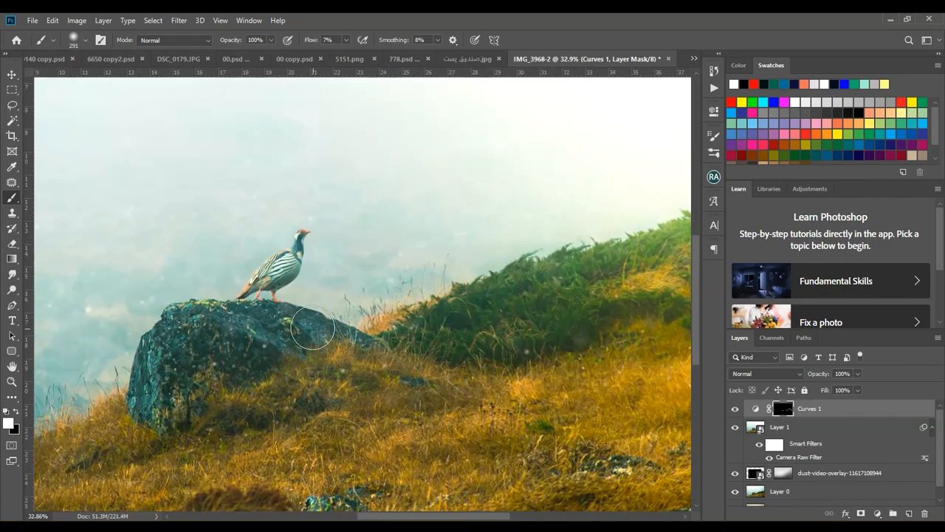
{"action": "scroll", "coordinate": [304, 247], "scroll_direction": "up", "scroll_amount": 5}
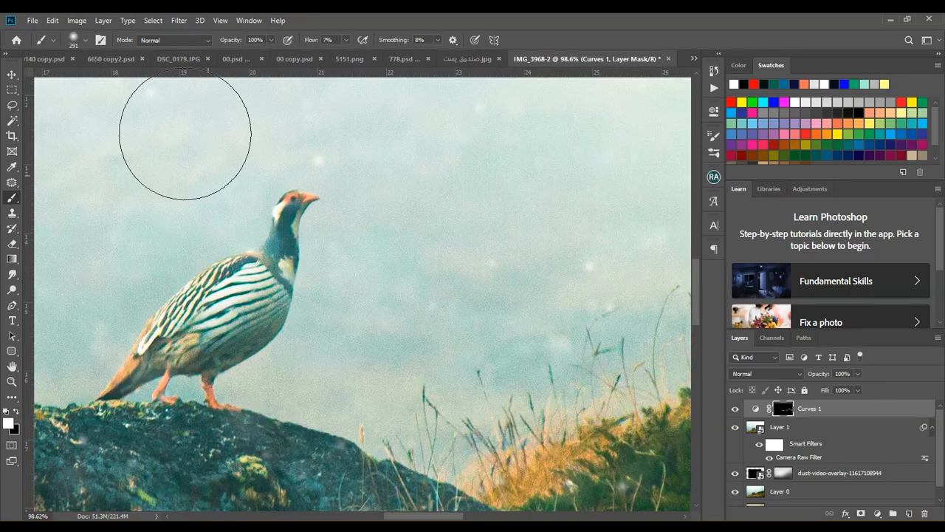
{"action": "left_click", "coordinate": [83, 42]}
{"action": "left_click_drag", "start_coordinate": [125, 78], "coordinate": [100, 78]}
{"action": "mouse_move", "coordinate": [276, 269]}
{"action": "left_mouse_down"}
{"action": "mouse_move", "coordinate": [170, 341]}
{"action": "mouse_move", "coordinate": [252, 295]}
{"action": "left_mouse_up"}
Enlarge the brush to 354 px and brighten the large foreground rock through the Curves 1 mask
{"action": "scroll", "coordinate": [252, 296], "scroll_direction": "down", "scroll_amount": 6}
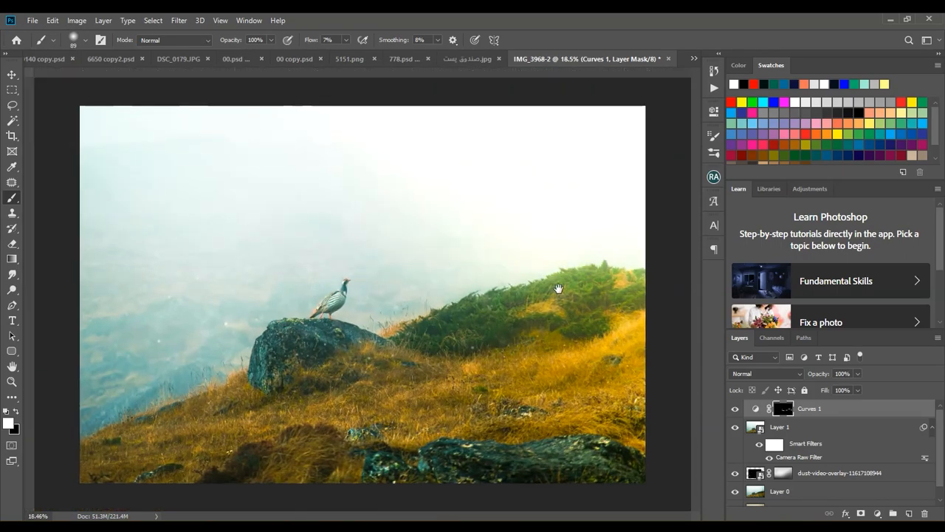
{"action": "scroll", "coordinate": [559, 285], "scroll_direction": "up", "scroll_amount": 4}
{"action": "left_click_drag", "start_coordinate": [534, 293], "coordinate": [442, 296]}
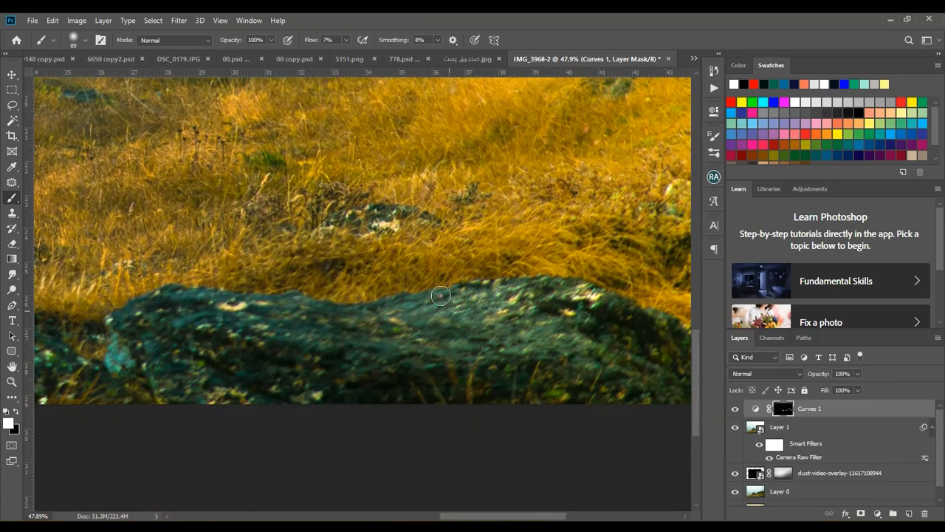
{"action": "left_click", "coordinate": [86, 40]}
{"action": "left_click_drag", "start_coordinate": [100, 78], "coordinate": [133, 78]}
{"action": "type", "text": "354"}
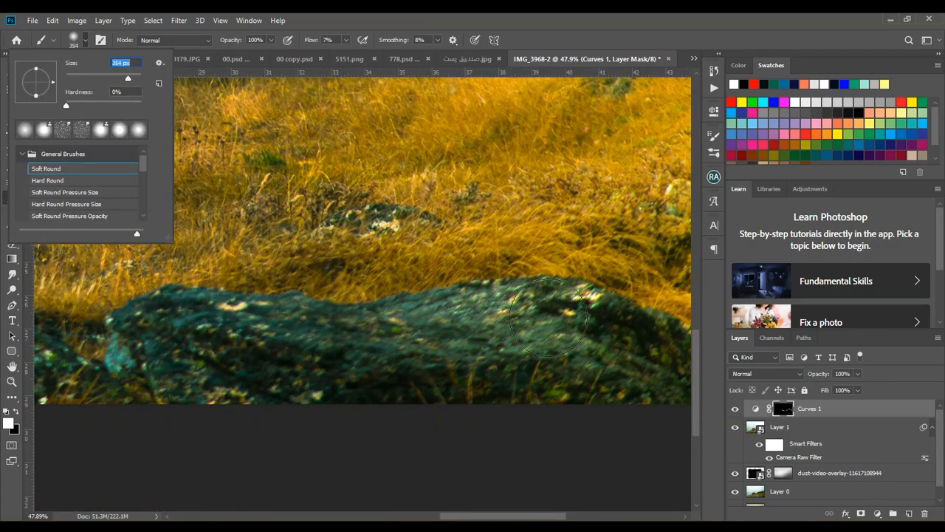
{"action": "key", "text": "Return"}
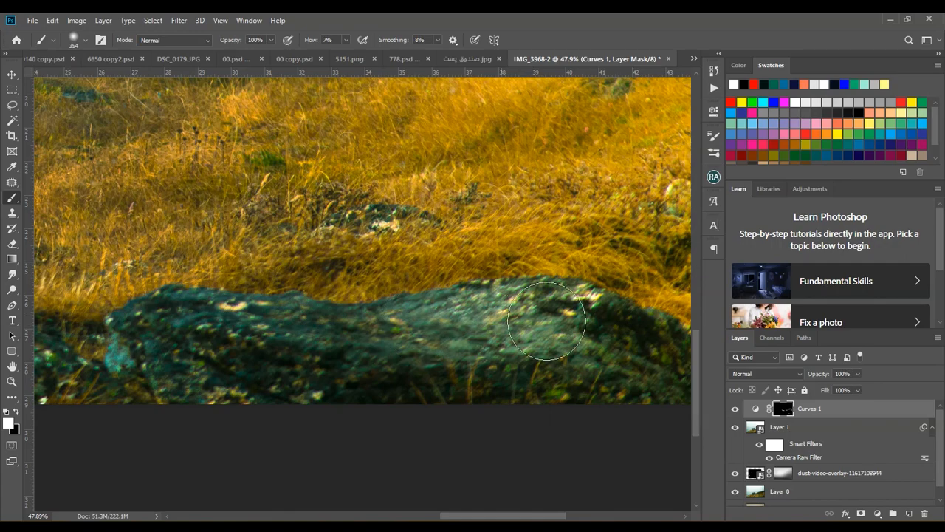
Paint white on the Curves 1 mask over the grassy slope with the 354 px brush to brighten it
{"action": "scroll", "coordinate": [464, 322], "scroll_direction": "down", "scroll_amount": 3}
{"action": "scroll", "coordinate": [527, 372], "scroll_direction": "up", "scroll_amount": 2}
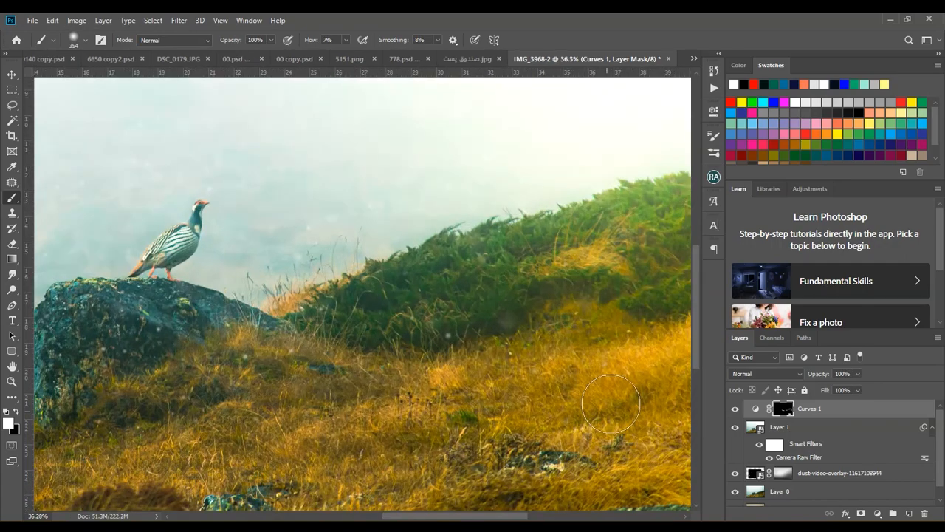
{"action": "scroll", "coordinate": [452, 391], "scroll_direction": "down", "scroll_amount": 3}
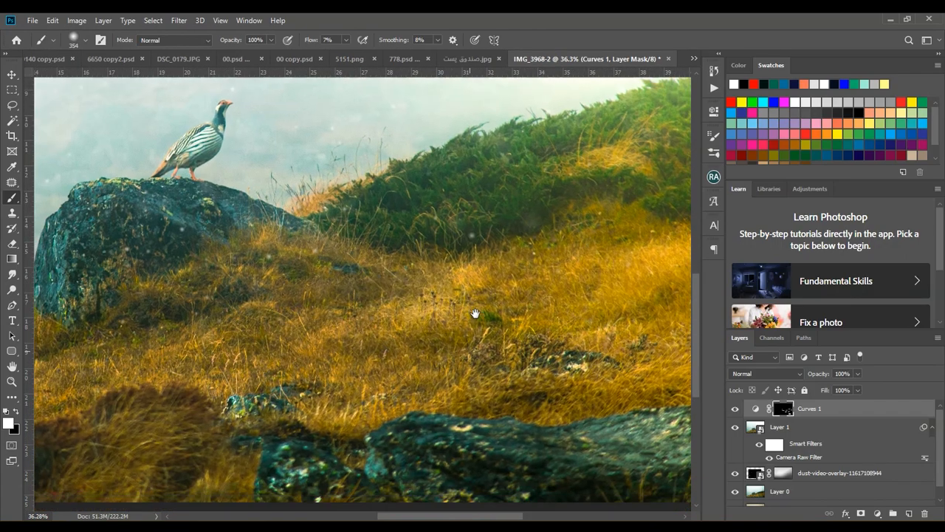
{"action": "mouse_move", "coordinate": [241, 238]}
{"action": "left_mouse_down"}
{"action": "mouse_move", "coordinate": [211, 221]}
{"action": "mouse_move", "coordinate": [281, 262]}
{"action": "left_mouse_up"}
{"action": "key", "text": "space"}
{"action": "mouse_move", "coordinate": [254, 329]}
{"action": "left_mouse_down"}
{"action": "mouse_move", "coordinate": [415, 212]}
{"action": "mouse_move", "coordinate": [360, 250]}
{"action": "mouse_move", "coordinate": [265, 266]}
{"action": "mouse_move", "coordinate": [447, 219]}
{"action": "left_mouse_up"}
{"action": "key", "text": "space"}
{"action": "mouse_move", "coordinate": [447, 219]}
{"action": "left_mouse_down"}
{"action": "mouse_move", "coordinate": [322, 243]}
{"action": "mouse_move", "coordinate": [231, 228]}
{"action": "mouse_move", "coordinate": [391, 179]}
{"action": "mouse_move", "coordinate": [312, 211]}
{"action": "left_mouse_up"}
{"action": "scroll", "coordinate": [332, 219], "scroll_direction": "down", "scroll_amount": 9}
{"action": "scroll", "coordinate": [497, 376], "scroll_direction": "up", "scroll_amount": 3}
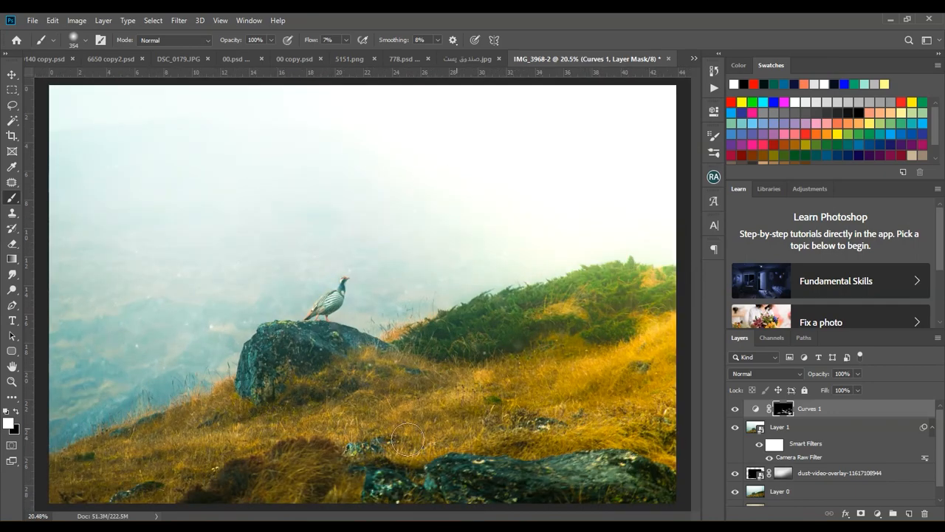
Compare the photo with and without the Curves 1 adjustment, and examine the painted highlights
{"action": "left_click", "coordinate": [734, 410]}
{"action": "left_click", "coordinate": [734, 409]}
{"action": "left_click", "coordinate": [734, 409]}
{"action": "left_click", "coordinate": [735, 409]}
{"action": "left_click", "coordinate": [734, 410]}
{"action": "left_click", "coordinate": [734, 410]}
{"action": "scroll", "coordinate": [492, 282], "scroll_direction": "down", "scroll_amount": 3}
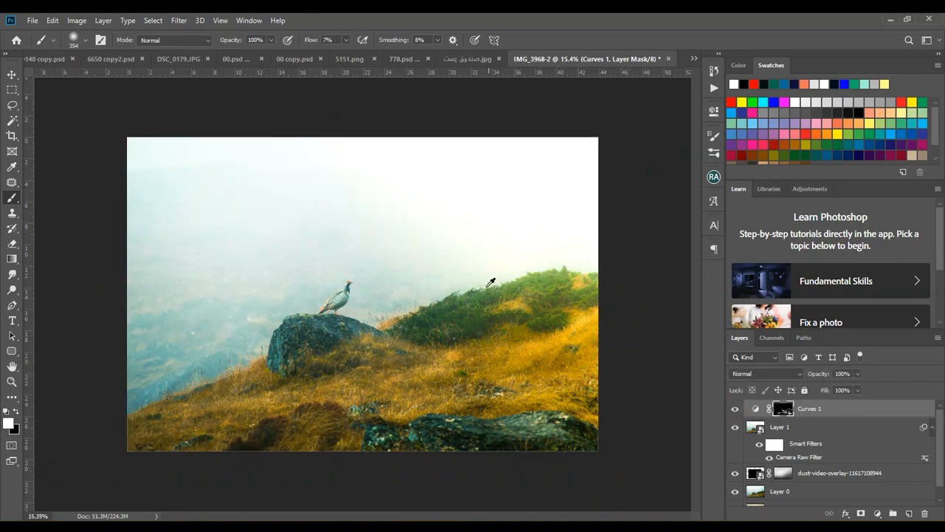
{"action": "scroll", "coordinate": [480, 295], "scroll_direction": "up", "scroll_amount": 3}
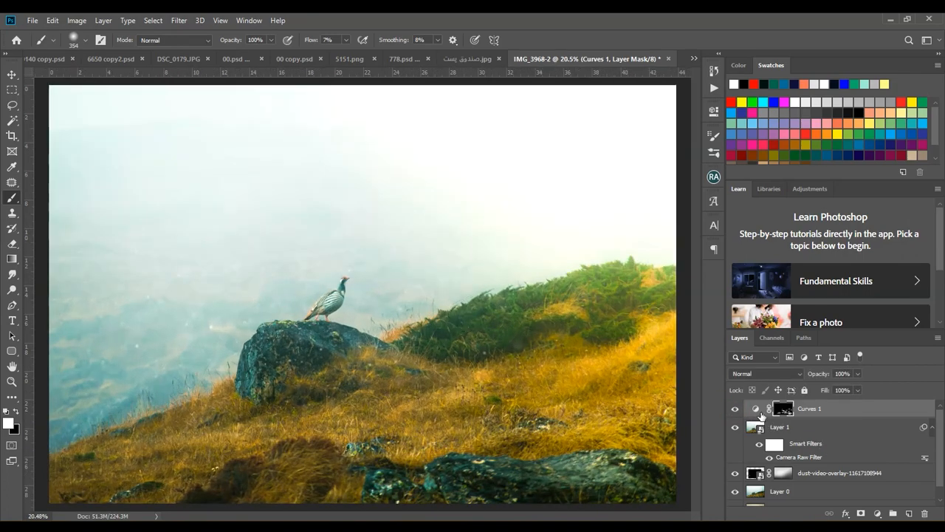
Duplicate the Curves 1 layer, make the copy's mask fully black, and open the copy's curve settings
{"action": "left_click", "coordinate": [756, 410]}
{"action": "key", "text": "ctrl+j"}
{"action": "key", "text": "ctrl+BackSpace"}
{"action": "key", "text": "z"}
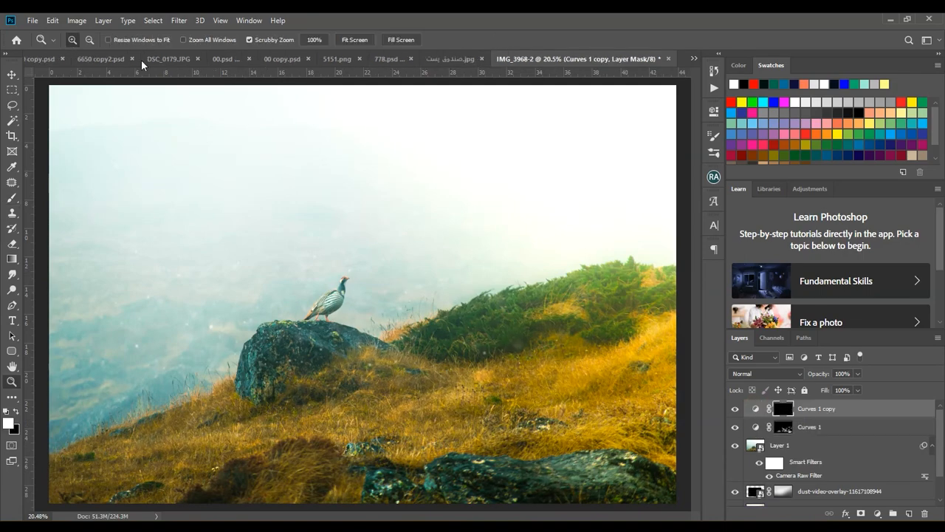
{"action": "key", "text": "v"}
{"action": "key", "text": "ctrl+z"}
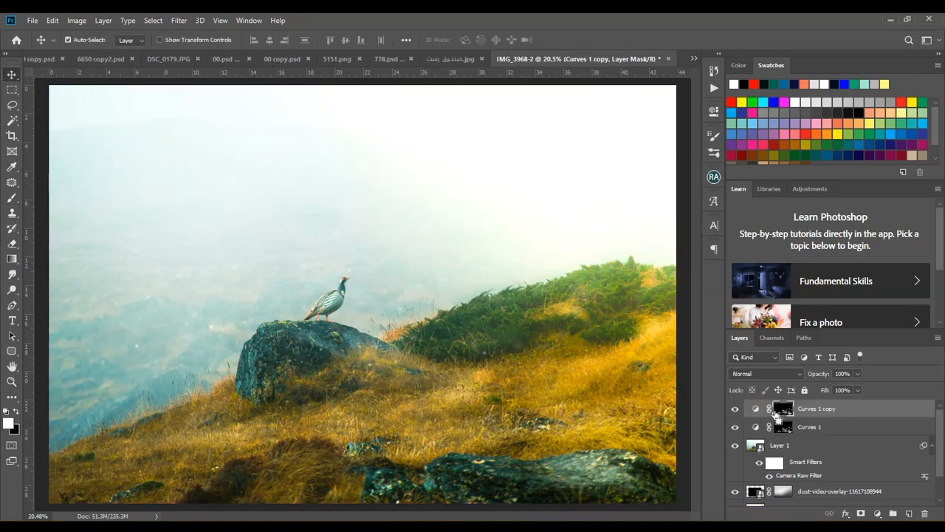
{"action": "key", "text": "ctrl+i"}
{"action": "key", "text": "ctrl+i"}
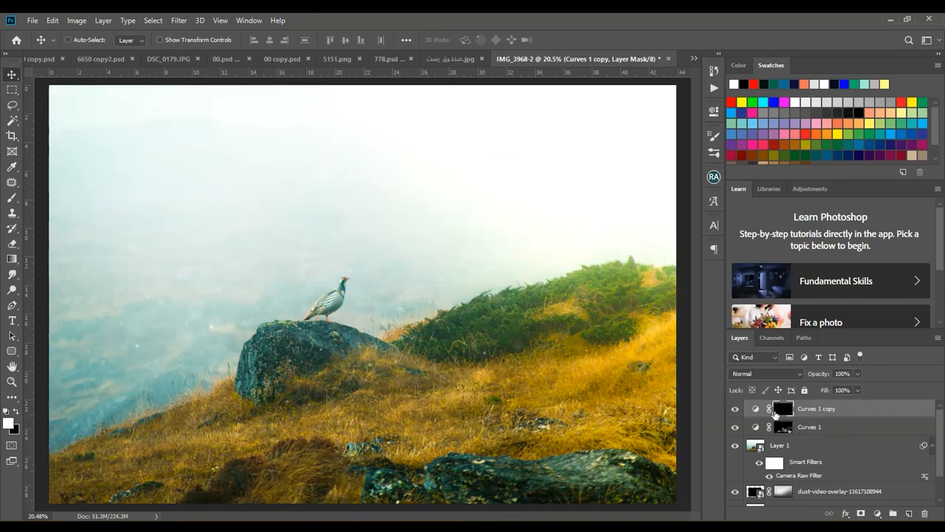
{"action": "double_click", "coordinate": [755, 412]}
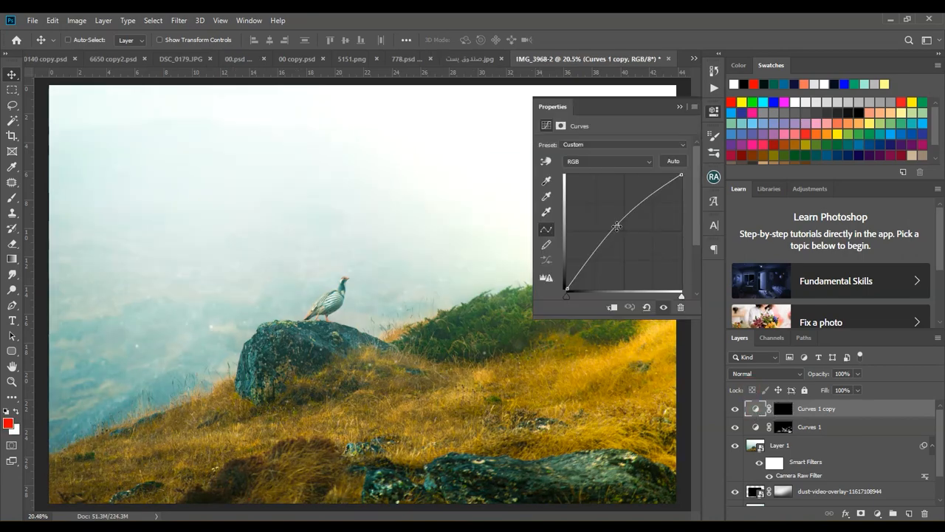
Bend the Curves 1 copy curve below the diagonal to darken the midtones, and select that layer's mask
{"action": "left_click_drag", "start_coordinate": [617, 225], "coordinate": [630, 242]}
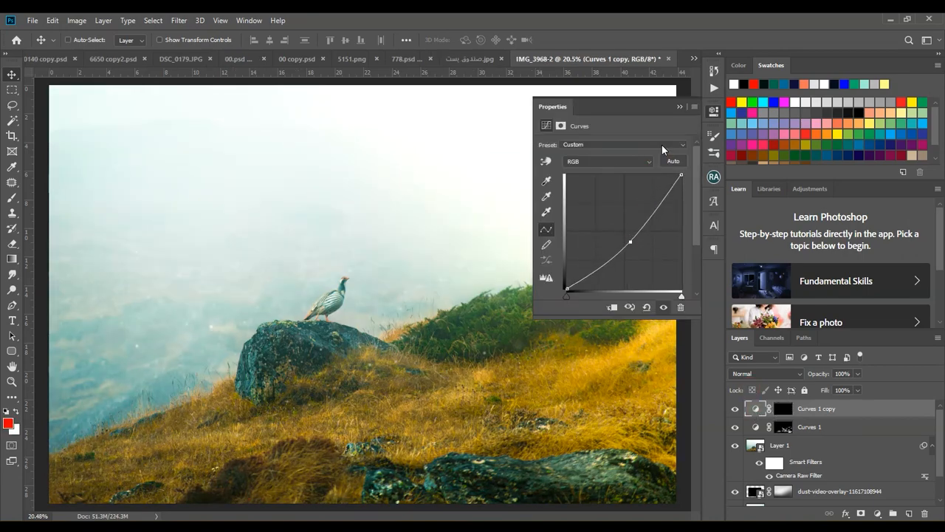
{"action": "left_click", "coordinate": [788, 327]}
{"action": "left_click", "coordinate": [783, 408]}
Set the soft round brush to 139 px and paint shading over the bird's rock on the Curves 1 copy mask
{"action": "scroll", "coordinate": [182, 302], "scroll_direction": "up", "scroll_amount": 4}
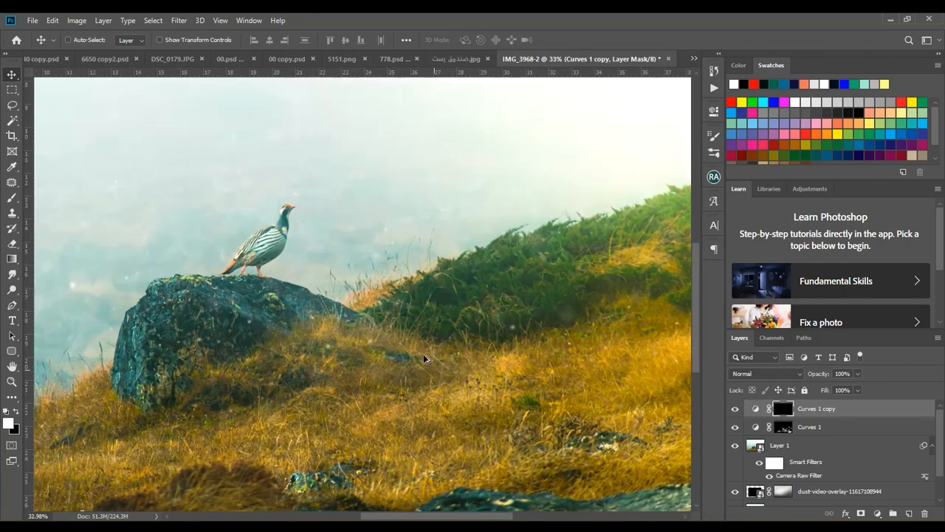
{"action": "left_click", "coordinate": [11, 201]}
{"action": "left_click", "coordinate": [84, 40]}
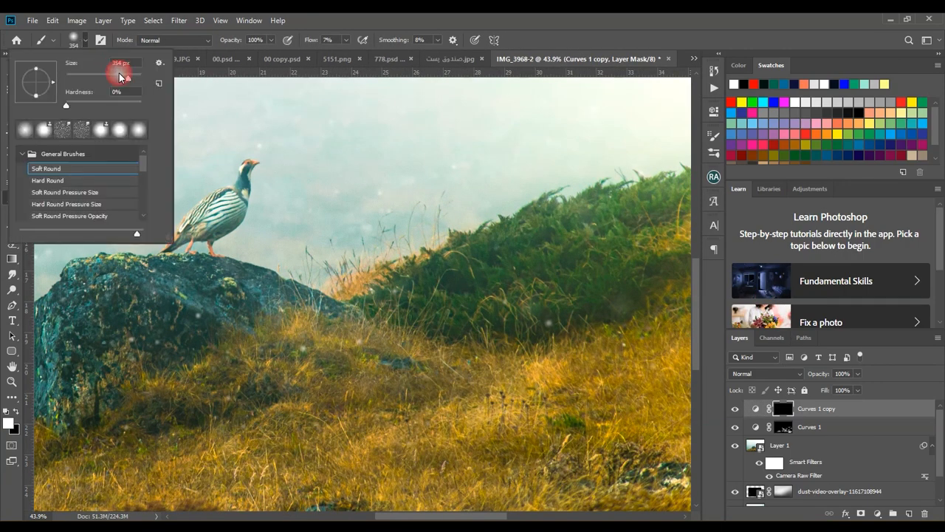
{"action": "left_click", "coordinate": [181, 314]}
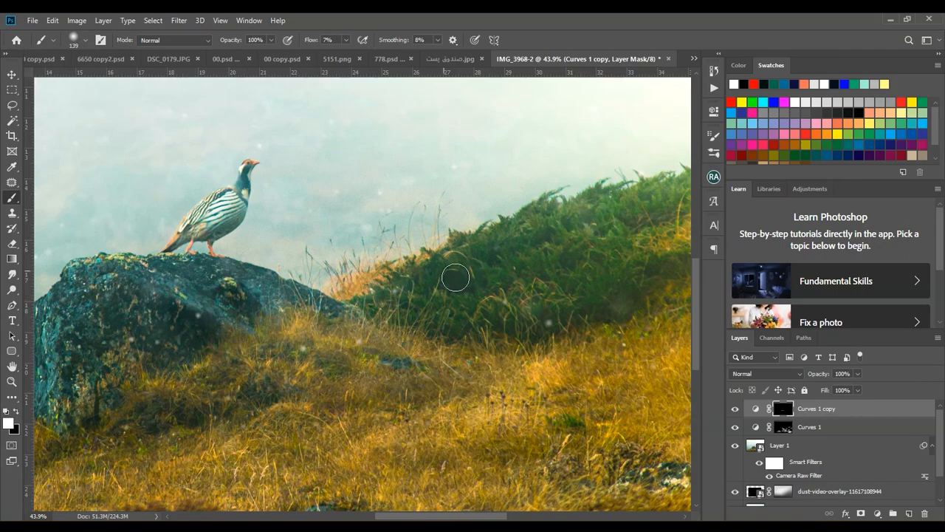
Reduce the brush to 51 px and paint fine shading around the bird on the Curves 1 copy mask
{"action": "scroll", "coordinate": [233, 214], "scroll_direction": "up", "scroll_amount": 11}
{"action": "left_click", "coordinate": [85, 40]}
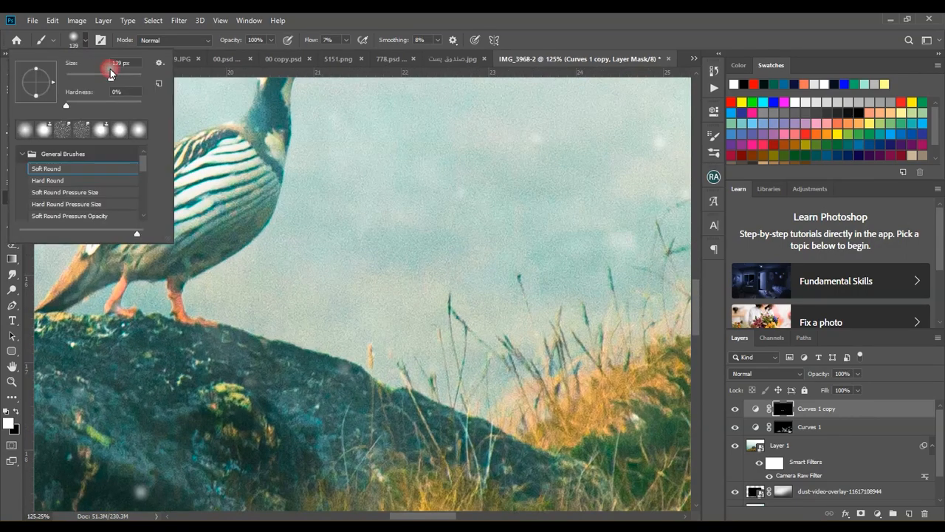
{"action": "left_click_drag", "start_coordinate": [110, 72], "coordinate": [83, 73]}
{"action": "left_click", "coordinate": [247, 215]}
{"action": "scroll", "coordinate": [250, 232], "scroll_direction": "down", "scroll_amount": 8}
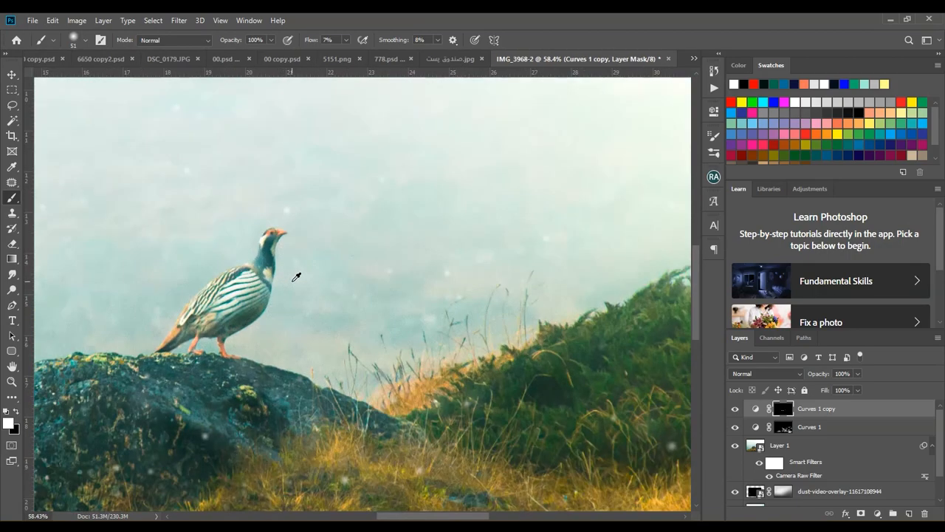
{"action": "left_click_drag", "start_coordinate": [562, 378], "coordinate": [268, 288]}
{"action": "scroll", "coordinate": [270, 288], "scroll_direction": "down", "scroll_amount": 7}
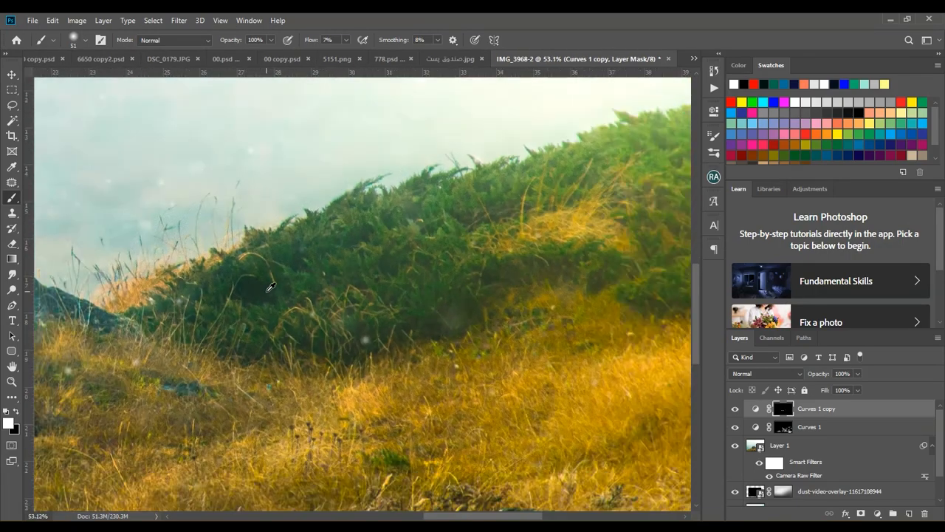
{"action": "scroll", "coordinate": [571, 277], "scroll_direction": "up", "scroll_amount": 4}
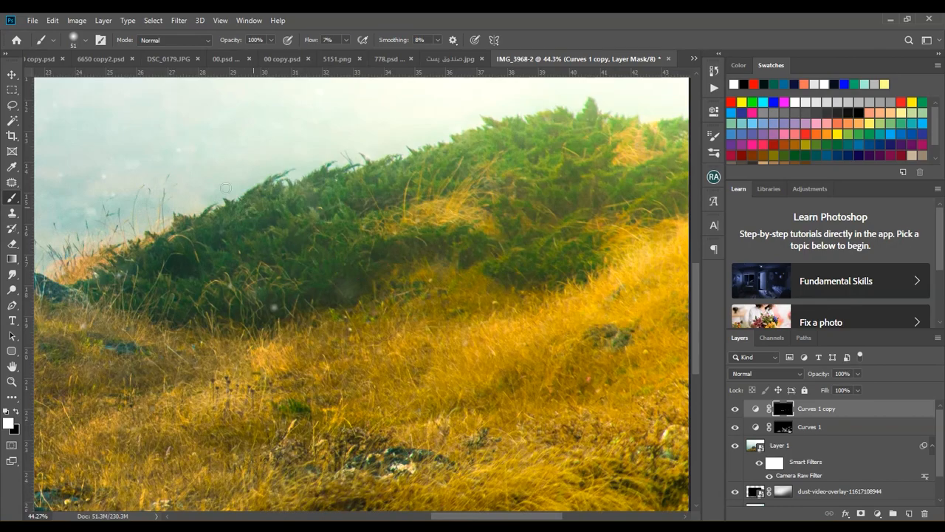
Enlarge the brush to 202 px and shade the green shrub, the right-hand grass and the foreground rock on the Curves 1 copy mask
{"action": "left_click", "coordinate": [79, 40]}
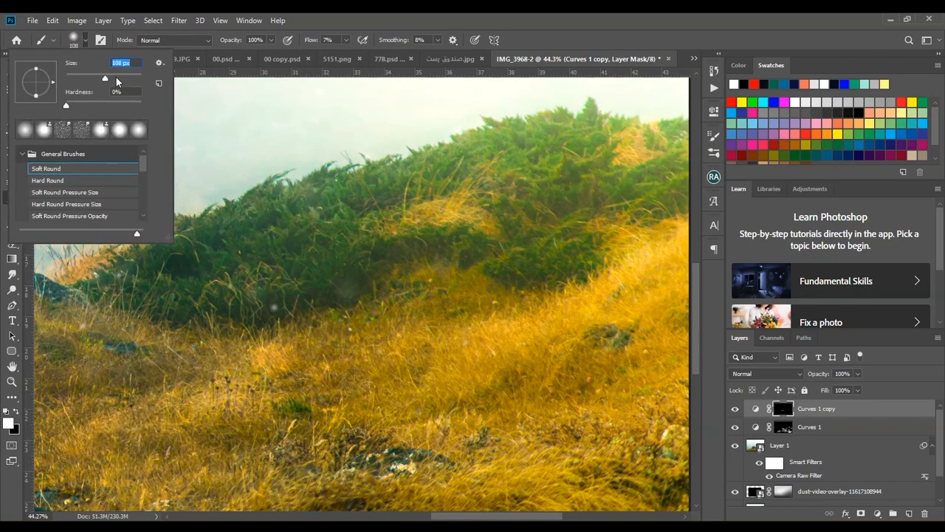
{"action": "left_click_drag", "start_coordinate": [116, 77], "coordinate": [122, 78]}
{"action": "left_click_drag", "start_coordinate": [462, 228], "coordinate": [403, 258]}
{"action": "left_click_drag", "start_coordinate": [471, 276], "coordinate": [256, 234]}
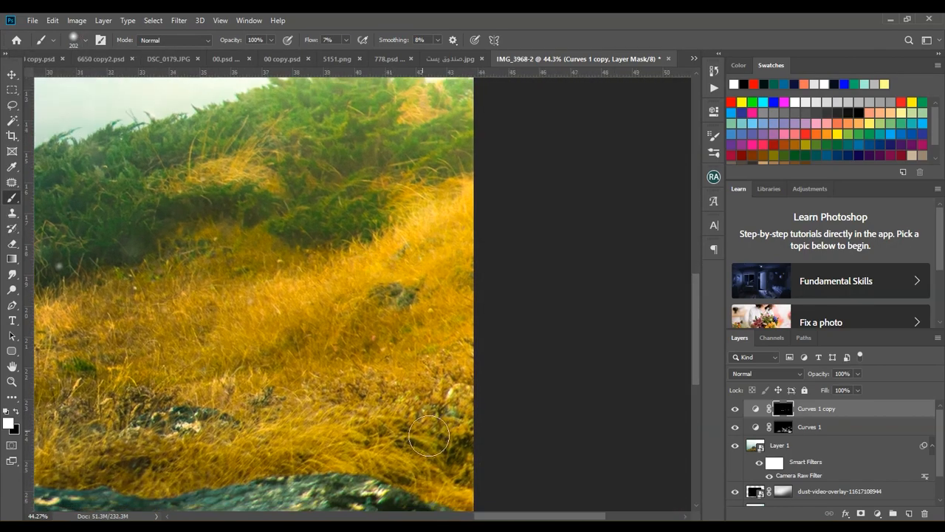
{"action": "left_click_drag", "start_coordinate": [429, 435], "coordinate": [515, 235]}
{"action": "right_click", "coordinate": [506, 323], "text": "alt"}
{"action": "mouse_move", "coordinate": [440, 311]}
{"action": "left_mouse_down"}
{"action": "mouse_move", "coordinate": [564, 369]}
{"action": "mouse_move", "coordinate": [490, 376]}
{"action": "mouse_move", "coordinate": [570, 343]}
{"action": "left_mouse_up"}
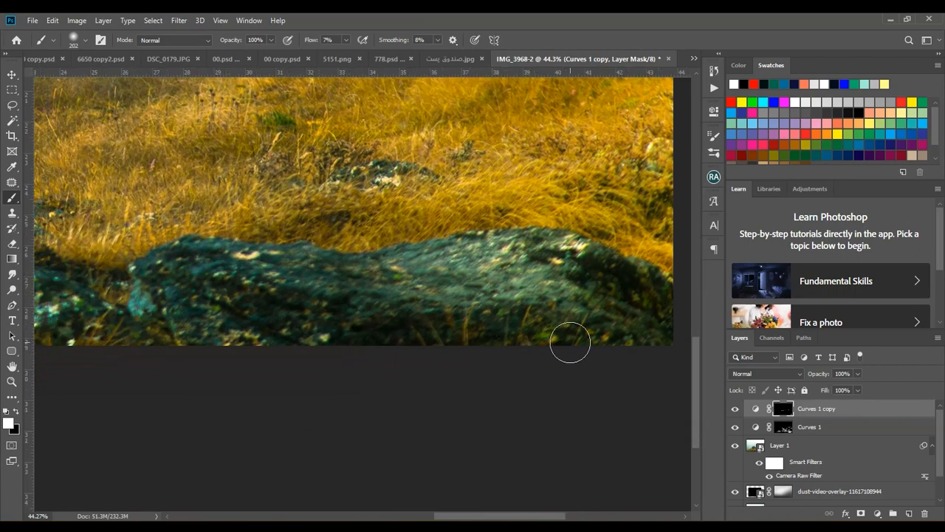
Paint shading with the 202 px brush over the smaller foreground rocks and dark grass clumps along the photo's lower edge
{"action": "left_click_drag", "start_coordinate": [306, 249], "coordinate": [484, 290]}
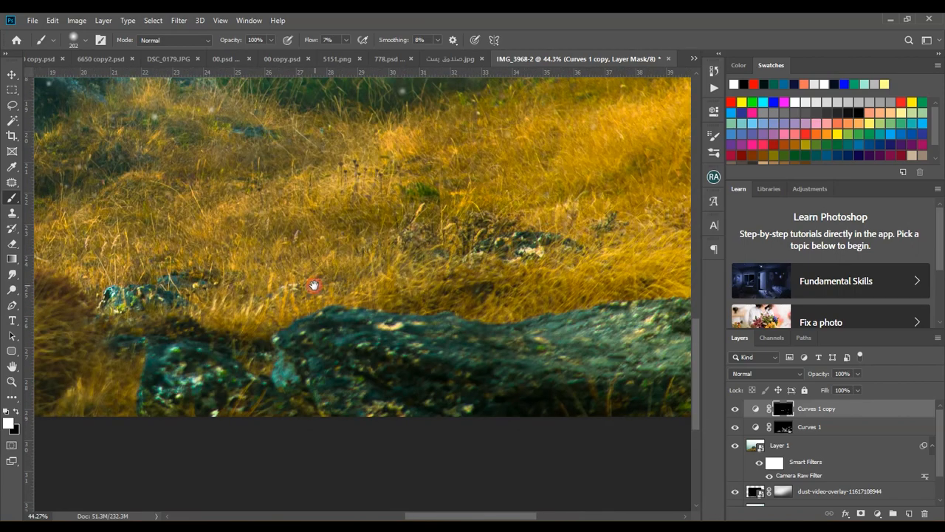
{"action": "left_click_drag", "start_coordinate": [314, 285], "coordinate": [484, 238]}
{"action": "left_click_drag", "start_coordinate": [373, 313], "coordinate": [369, 347]}
{"action": "left_click_drag", "start_coordinate": [301, 272], "coordinate": [267, 267]}
{"action": "left_click_drag", "start_coordinate": [194, 285], "coordinate": [433, 253]}
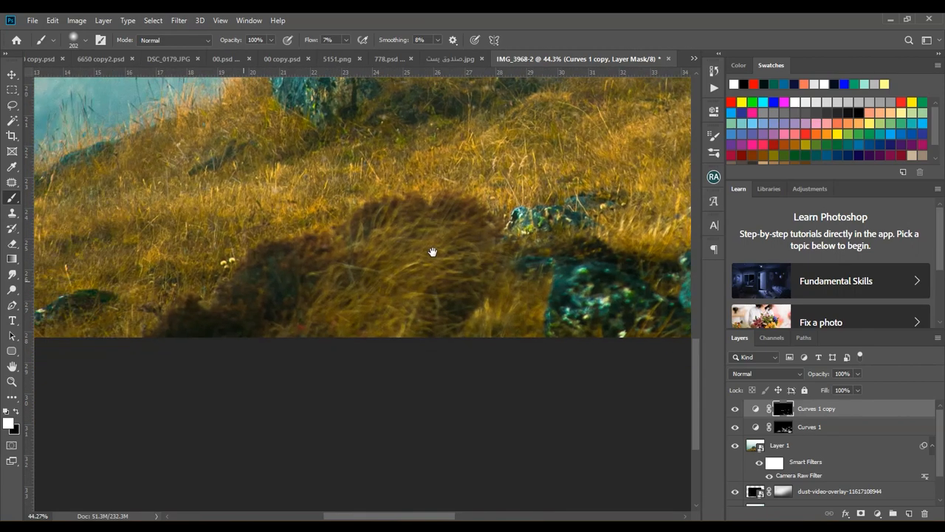
{"action": "left_click_drag", "start_coordinate": [247, 312], "coordinate": [332, 324]}
{"action": "left_click_drag", "start_coordinate": [251, 295], "coordinate": [464, 356]}
{"action": "right_click", "coordinate": [283, 403], "text": "alt"}
{"action": "left_click_drag", "start_coordinate": [220, 396], "coordinate": [309, 366]}
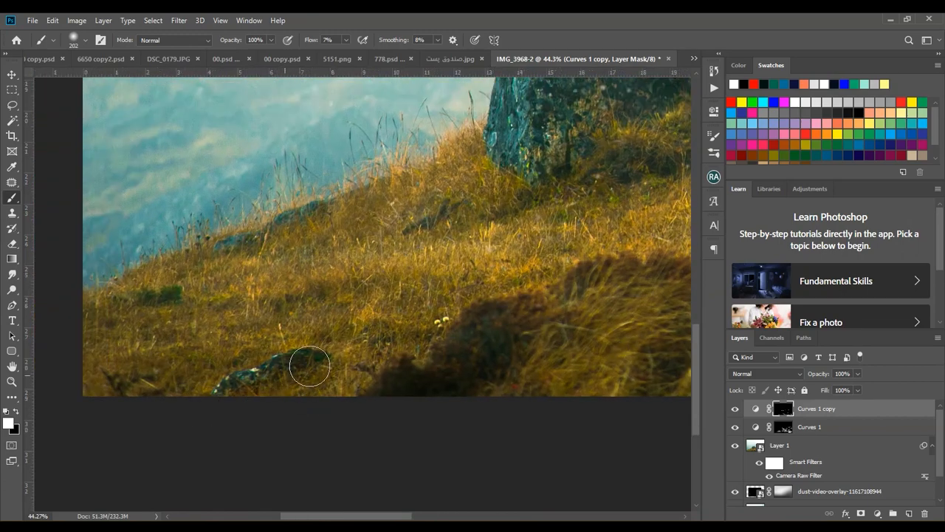
Enlarge the brush to 1811 px and paint broad shading across the lower-left foreground on the Curves 1 copy mask
{"action": "scroll", "coordinate": [310, 367], "scroll_direction": "down", "scroll_amount": 5}
{"action": "left_click", "coordinate": [86, 41]}
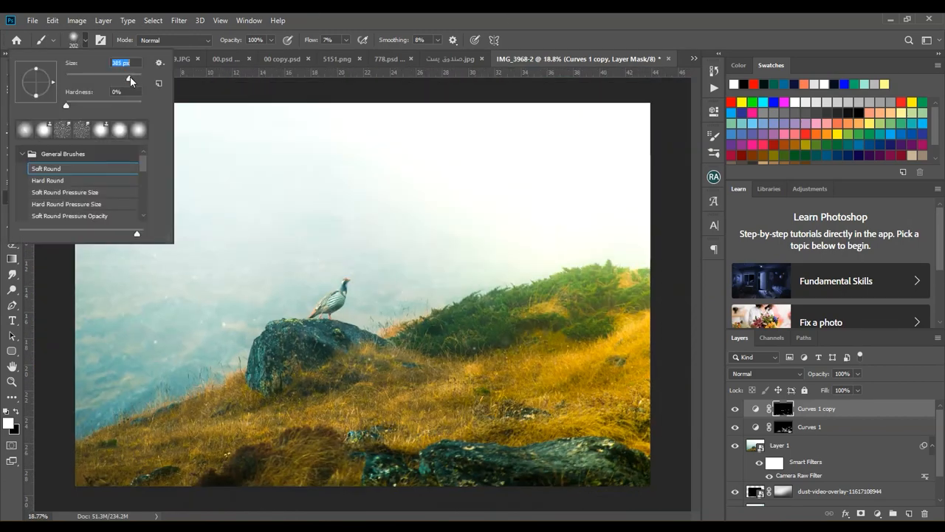
{"action": "left_click_drag", "start_coordinate": [135, 81], "coordinate": [138, 81]}
{"action": "mouse_move", "coordinate": [234, 443]}
{"action": "left_mouse_down"}
{"action": "mouse_move", "coordinate": [218, 483]}
{"action": "mouse_move", "coordinate": [252, 448]}
{"action": "mouse_move", "coordinate": [323, 489]}
{"action": "left_mouse_up"}
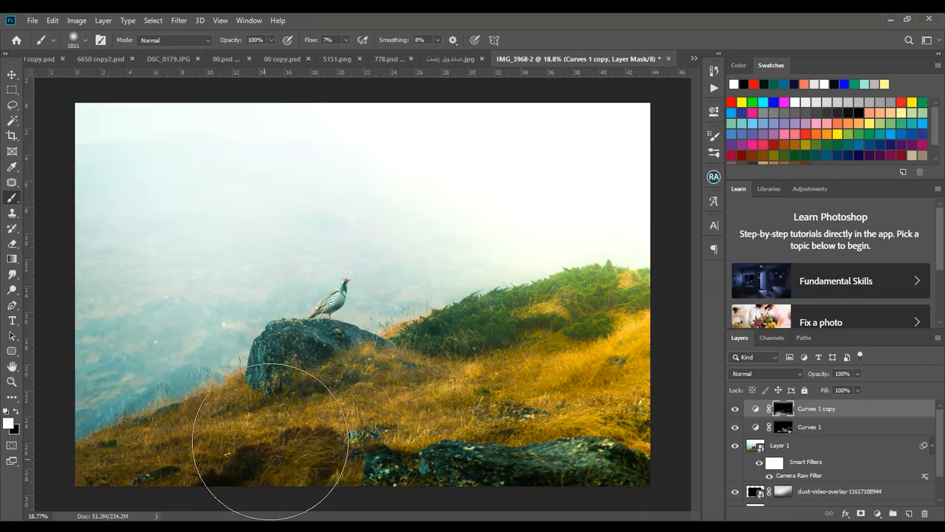
Compare the photo with and without the Curves 1 copy shading
{"action": "scroll", "coordinate": [322, 367], "scroll_direction": "down", "scroll_amount": 2}
{"action": "left_click", "coordinate": [735, 408]}
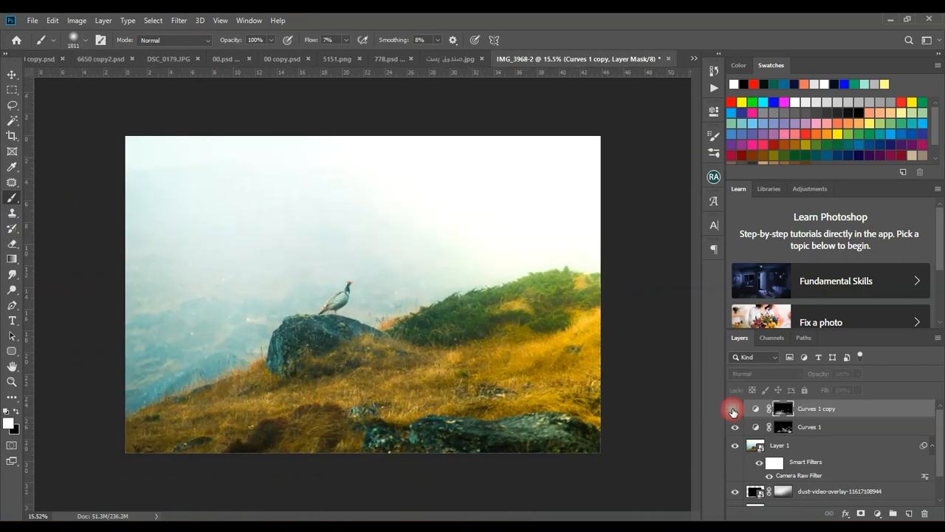
{"action": "left_click", "coordinate": [735, 408]}
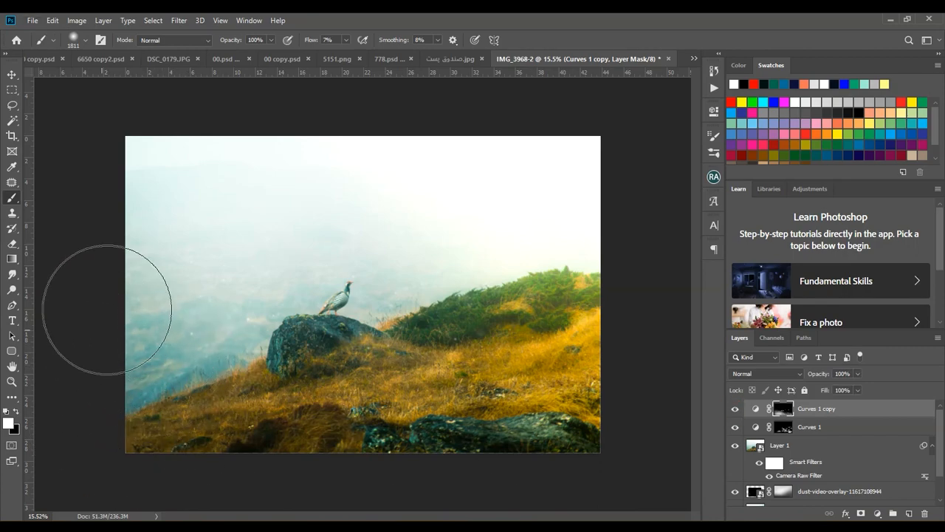
Set the brush to 369 px and deepen the shadow on the front of the bird's rock through the Curves 1 copy mask
{"action": "scroll", "coordinate": [323, 347], "scroll_direction": "up", "scroll_amount": 3}
{"action": "left_click", "coordinate": [86, 40]}
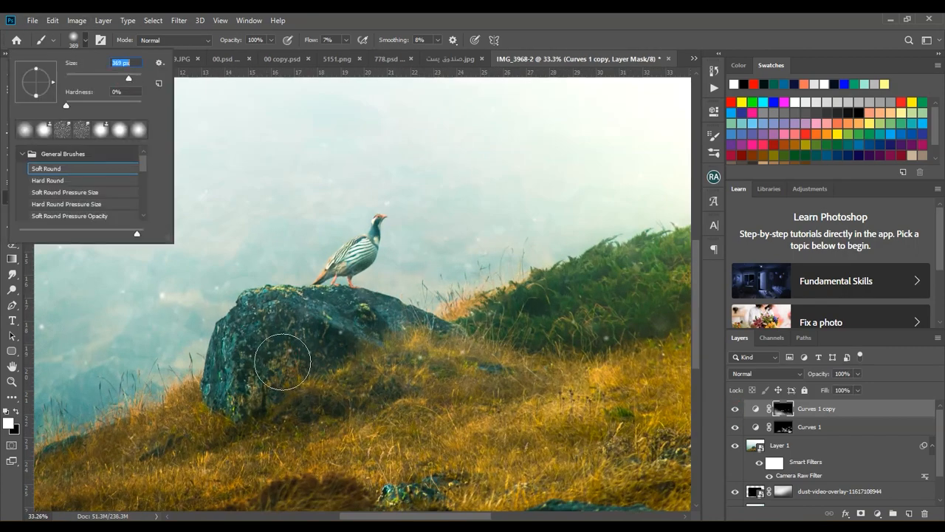
{"action": "mouse_move", "coordinate": [283, 362]}
{"action": "left_mouse_down"}
{"action": "mouse_move", "coordinate": [254, 379]}
{"action": "mouse_move", "coordinate": [274, 380]}
{"action": "mouse_move", "coordinate": [283, 336]}
{"action": "mouse_move", "coordinate": [295, 367]}
{"action": "mouse_move", "coordinate": [261, 341]}
{"action": "mouse_move", "coordinate": [279, 394]}
{"action": "mouse_move", "coordinate": [301, 344]}
{"action": "mouse_move", "coordinate": [270, 390]}
{"action": "mouse_move", "coordinate": [295, 391]}
{"action": "left_mouse_up"}
Switch to the Curves 1 mask and brighten the left face of the bird's rock with a 99 px brush
{"action": "left_click", "coordinate": [780, 429]}
{"action": "scroll", "coordinate": [158, 386], "scroll_direction": "up", "scroll_amount": 3}
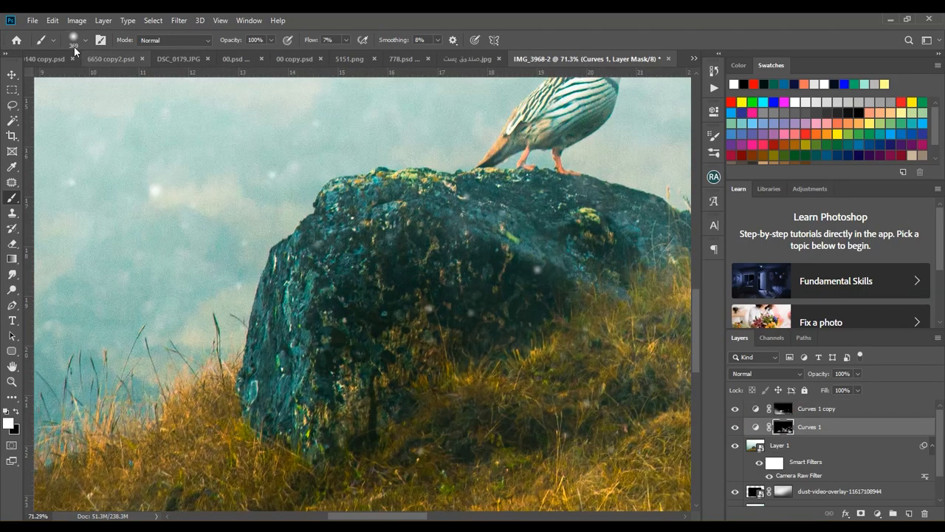
{"action": "left_click", "coordinate": [74, 44]}
{"action": "left_click", "coordinate": [325, 336]}
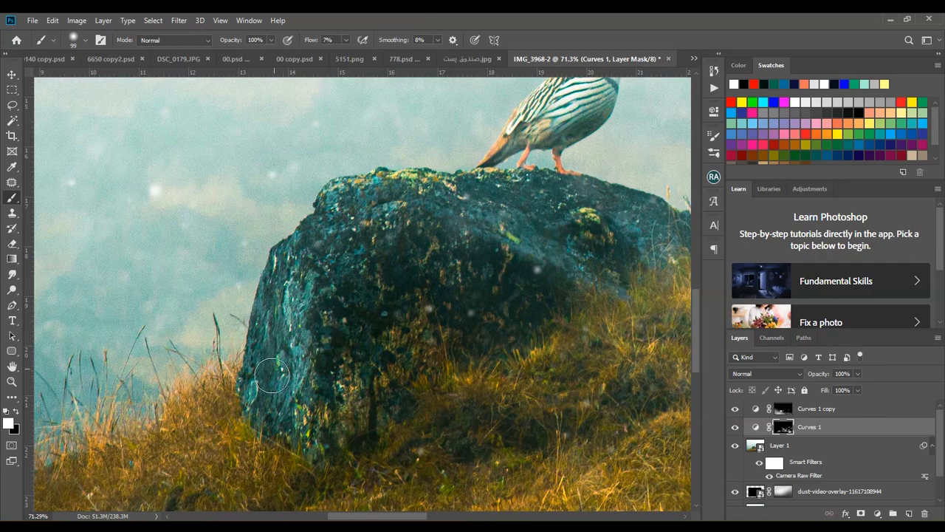
Group the Curves 1 and Curves 1 copy layers and name the group Curves
{"action": "scroll", "coordinate": [306, 338], "scroll_direction": "down", "scroll_amount": 5}
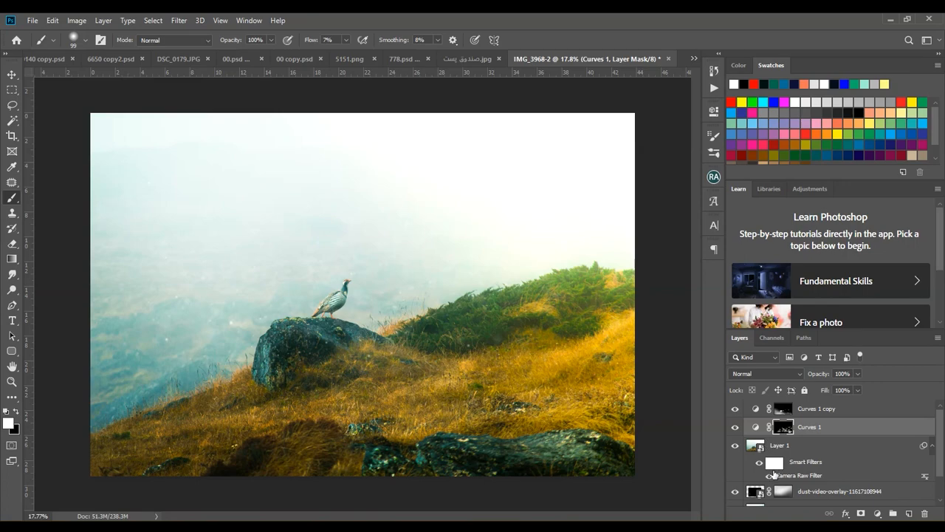
{"action": "left_click", "coordinate": [826, 411], "text": "shift"}
{"action": "left_click", "coordinate": [893, 514]}
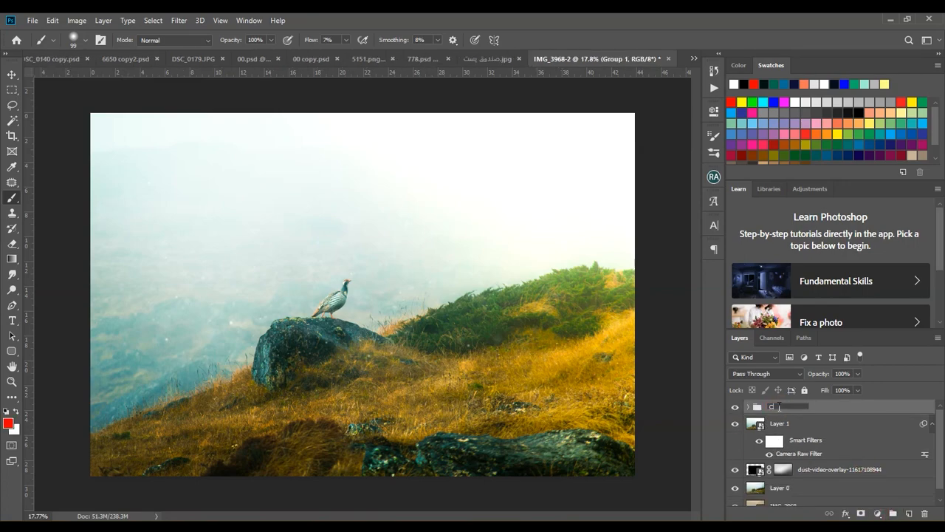
{"action": "key", "text": "Return"}
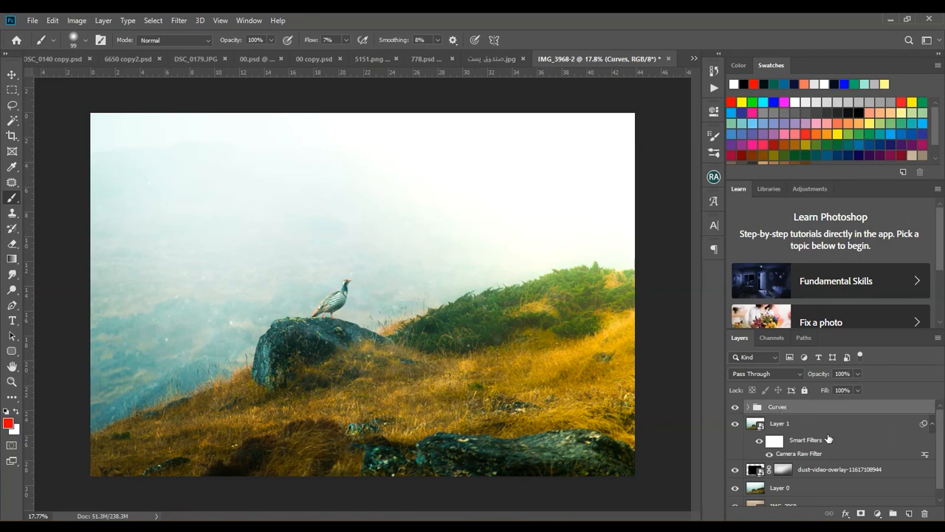
Compare the photo with and without the Curves group
{"action": "left_click", "coordinate": [734, 407]}
{"action": "left_click", "coordinate": [735, 407]}
{"action": "left_click", "coordinate": [734, 407]}
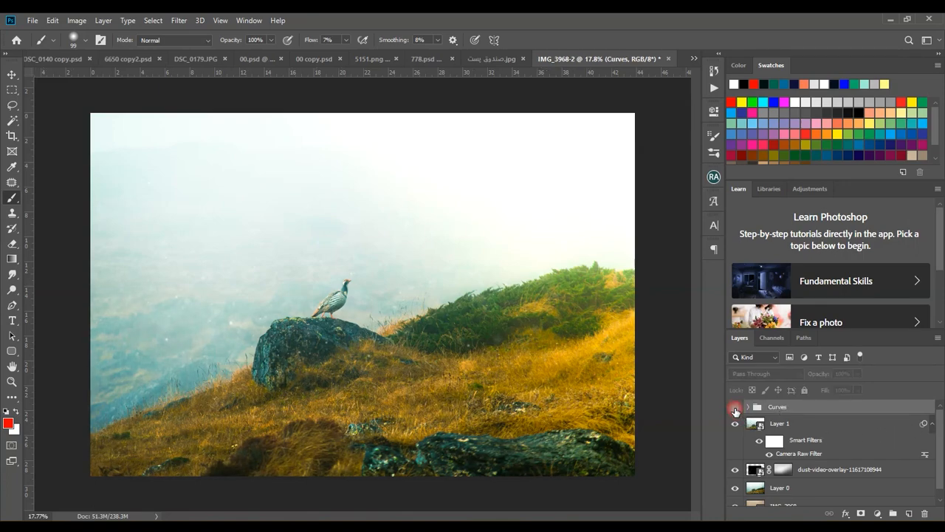
{"action": "left_click", "coordinate": [735, 407]}
Compare the finished grade with the original IMG_3968 layer shown on its own
{"action": "scroll", "coordinate": [791, 418], "scroll_direction": "down", "scroll_amount": 1}
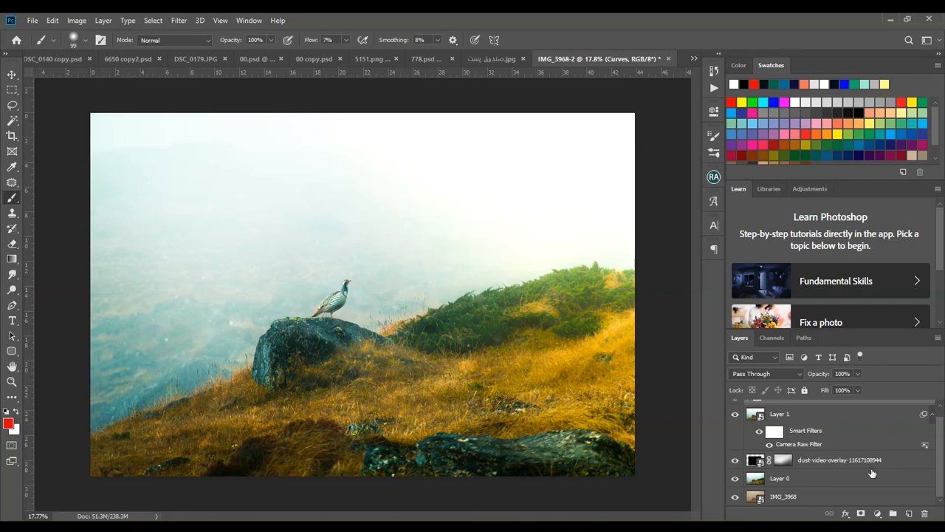
{"action": "left_click", "coordinate": [736, 498], "text": "alt"}
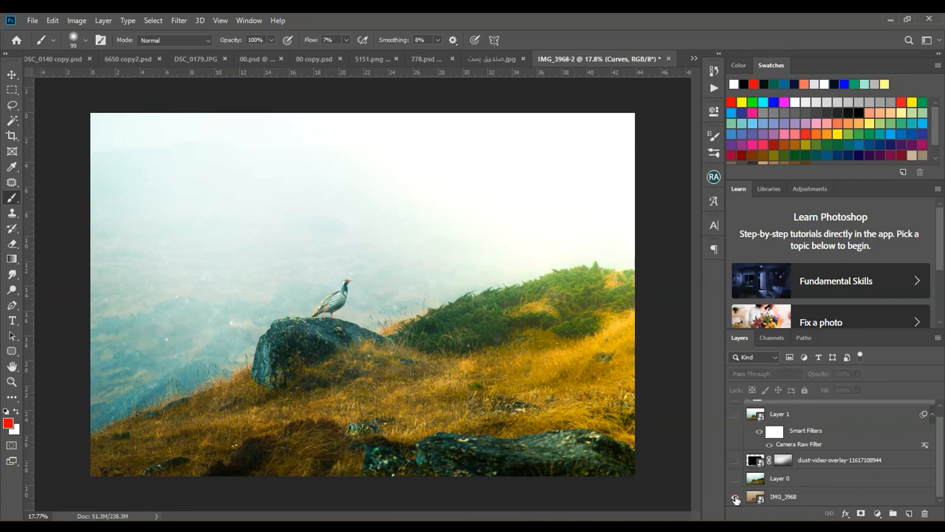
{"action": "left_click", "coordinate": [736, 497], "text": "alt"}
{"action": "left_click", "coordinate": [736, 499], "text": "alt"}
{"action": "left_click", "coordinate": [737, 499], "text": "alt"}
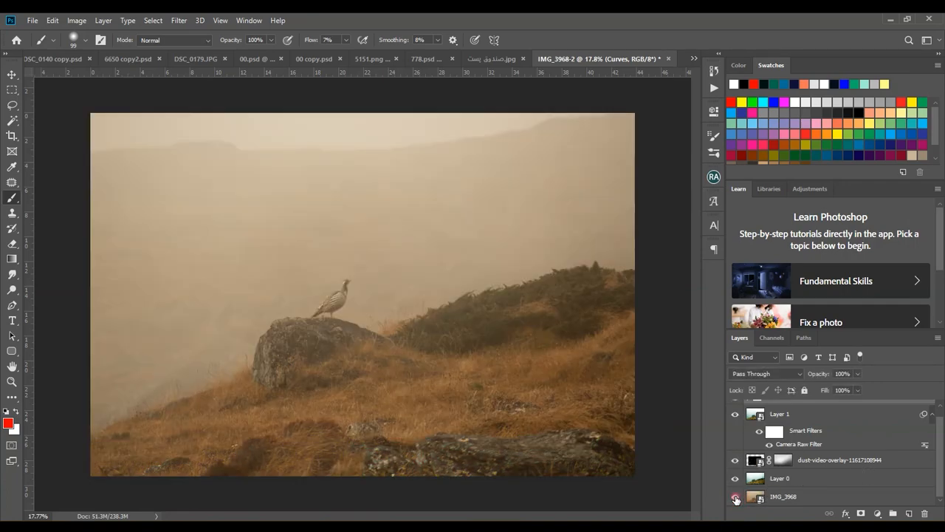
View the graded photo enlarged in full-screen mode with the interface hidden
{"action": "key", "text": "f"}
{"action": "key", "text": "f"}
{"action": "key", "text": "ctrl+plus"}
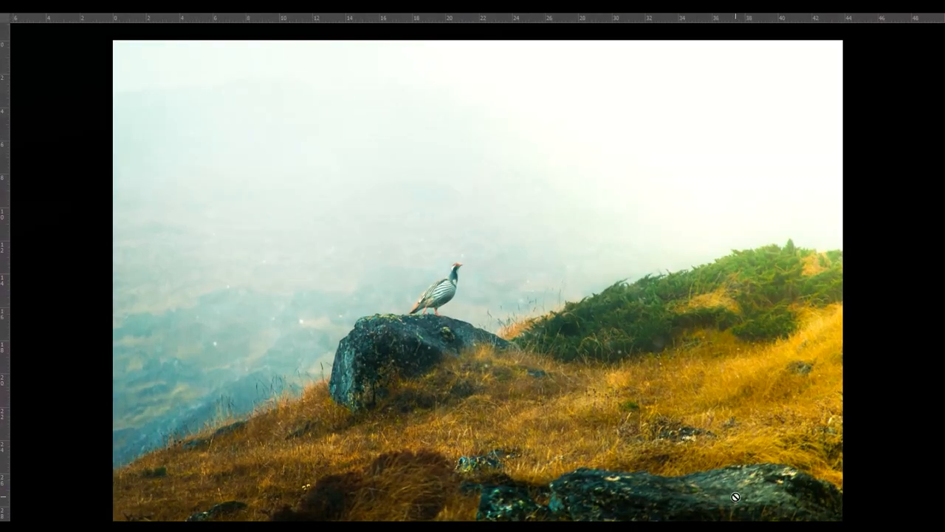